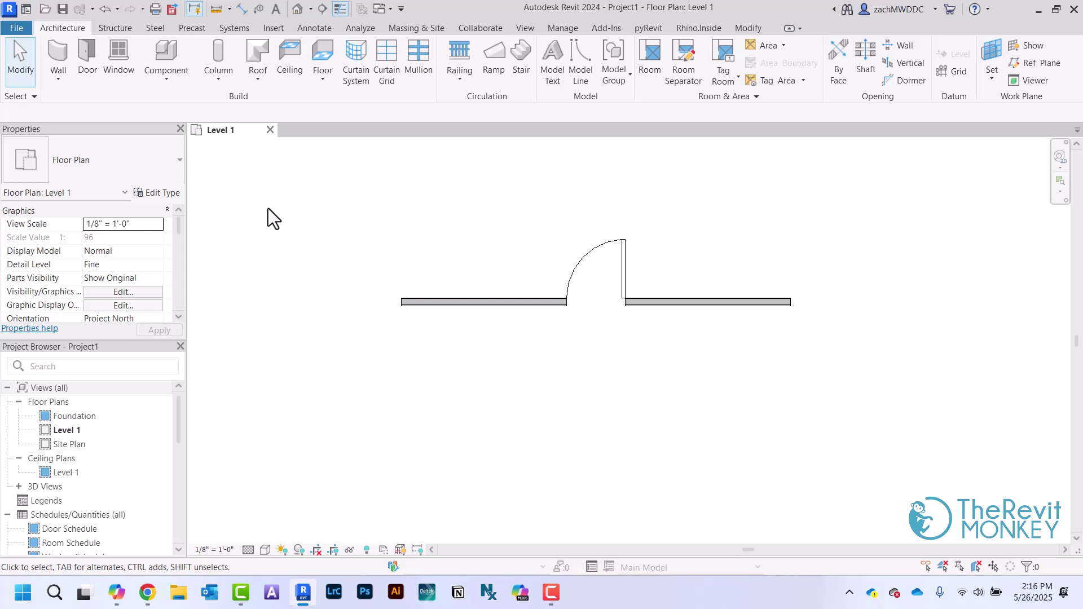
- Create a new family from the Annotations folder's Generic Tag.rft template
left_click(17, 28)
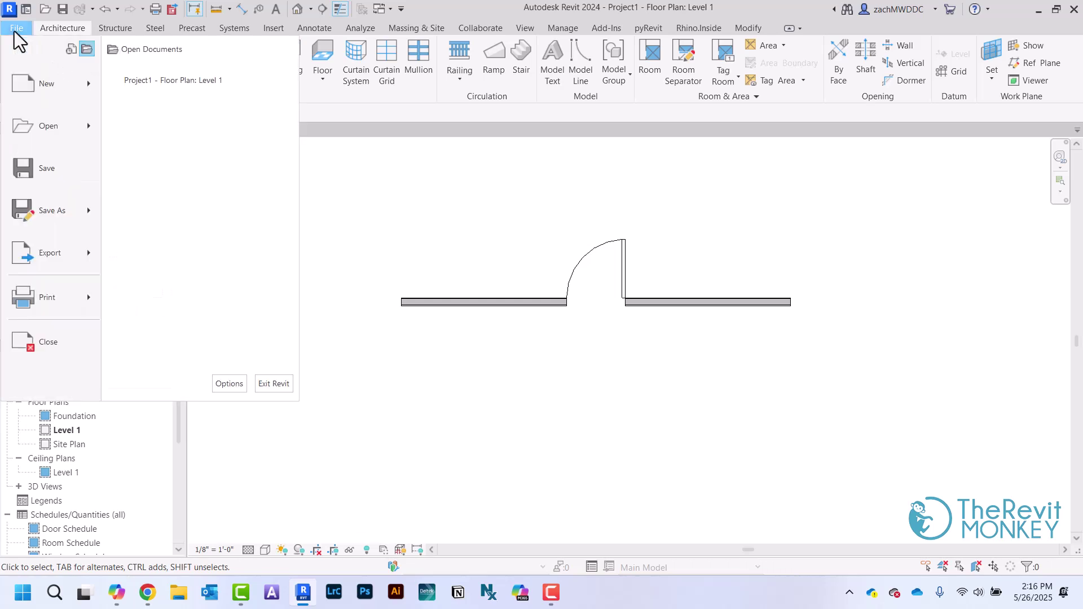
mouse_move(51, 84)
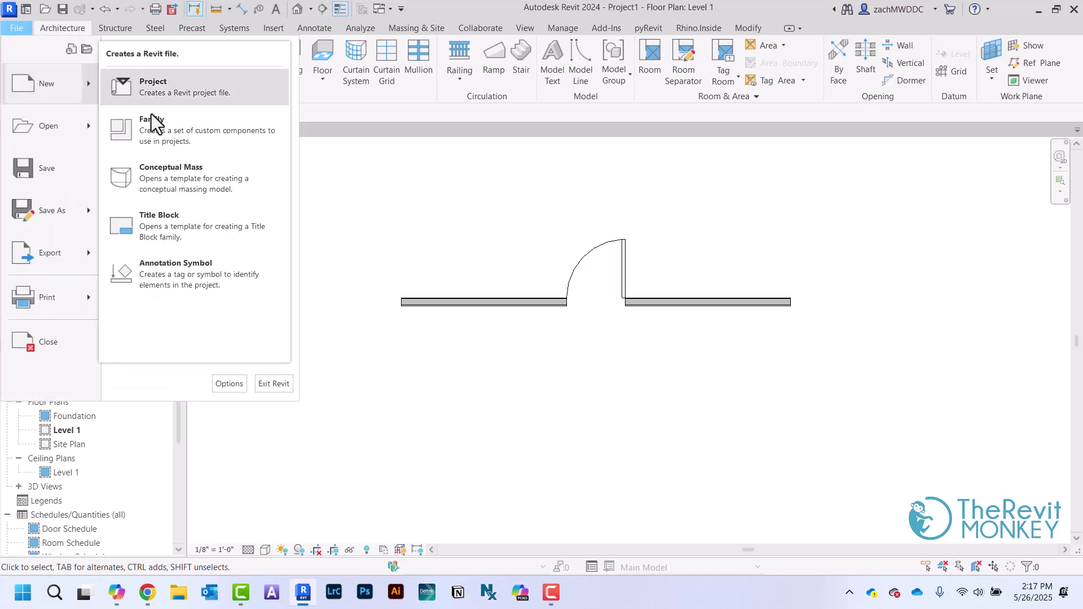
left_click(168, 124)
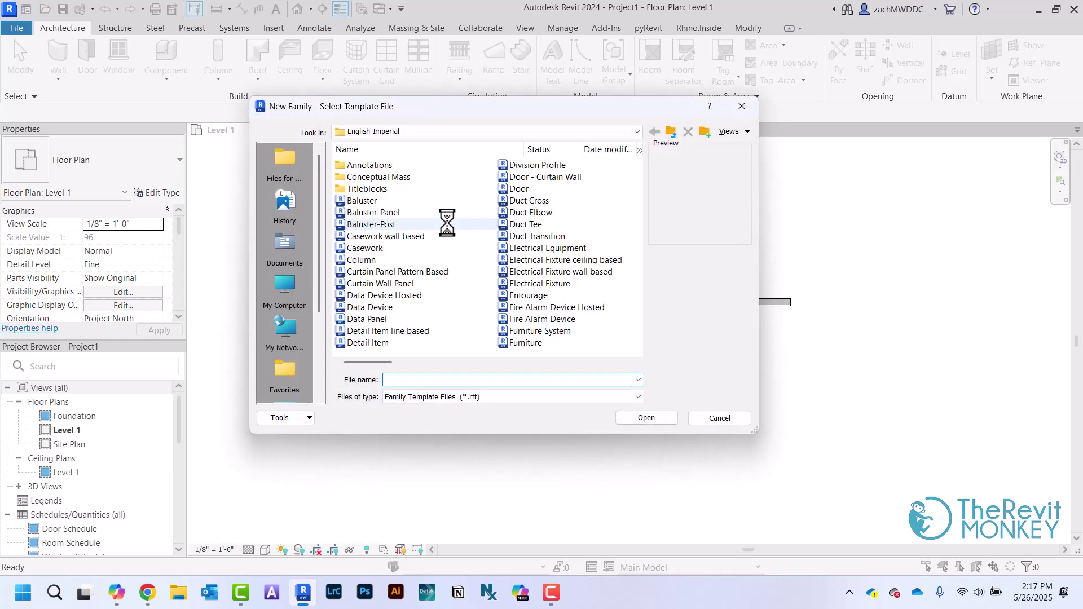
double_click(379, 165)
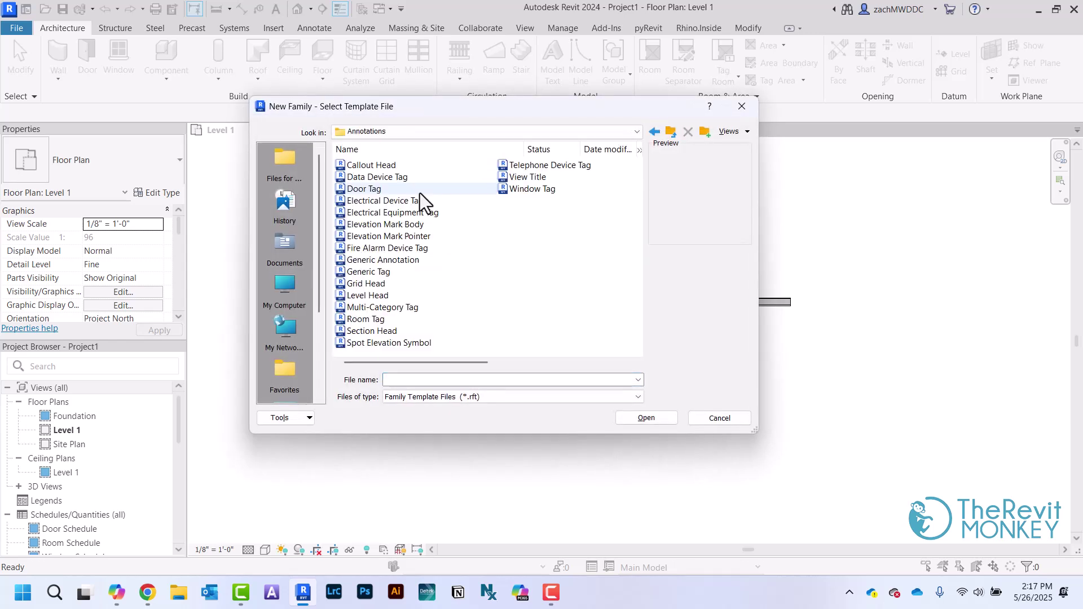
left_click(385, 273)
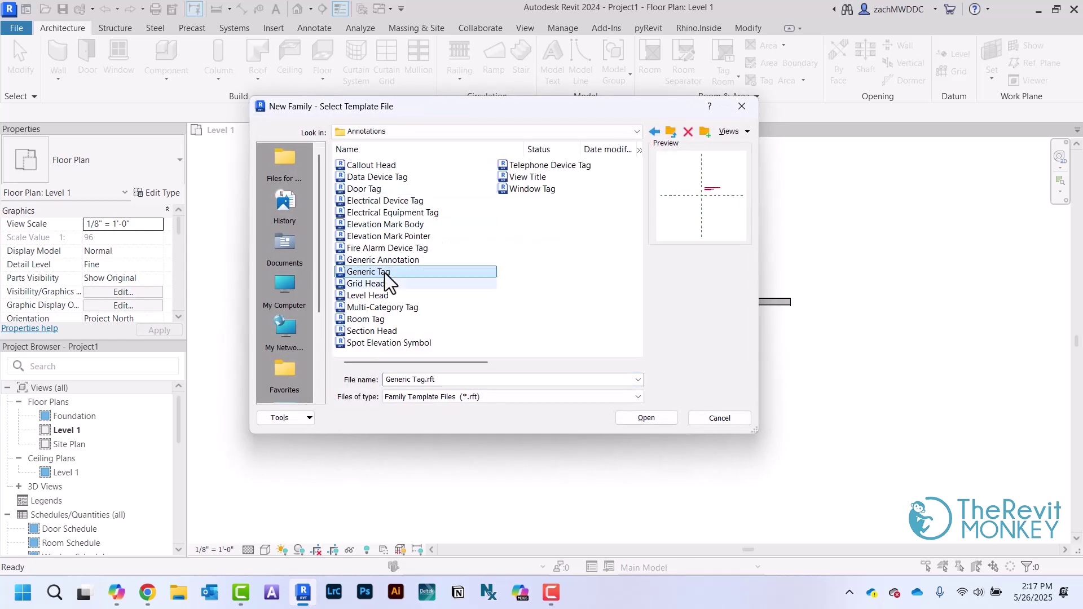
left_click(650, 421)
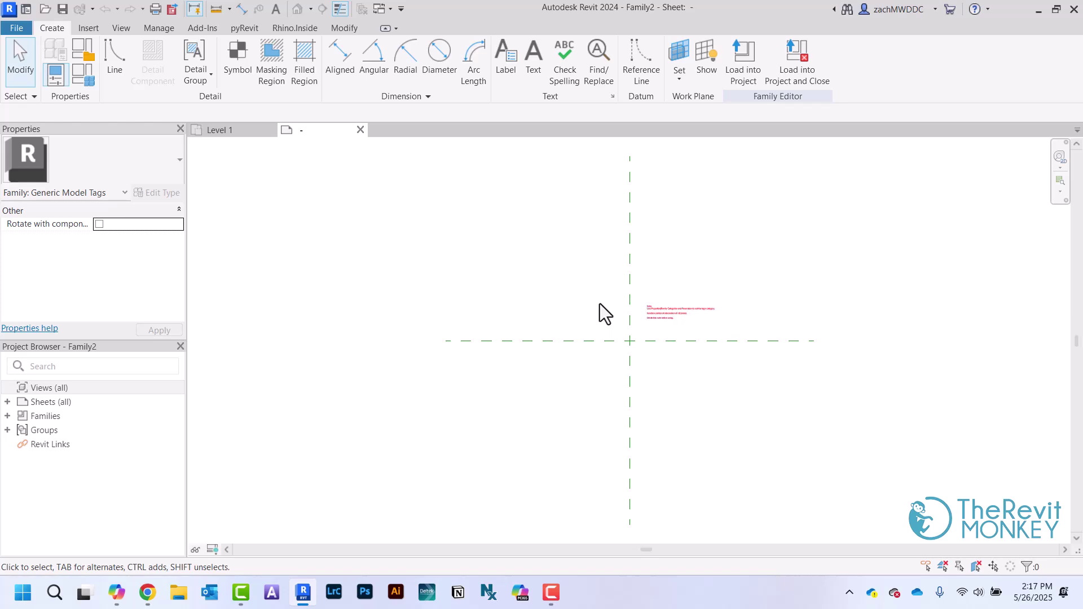
- Delete the template's red instruction text note
left_click(674, 312)
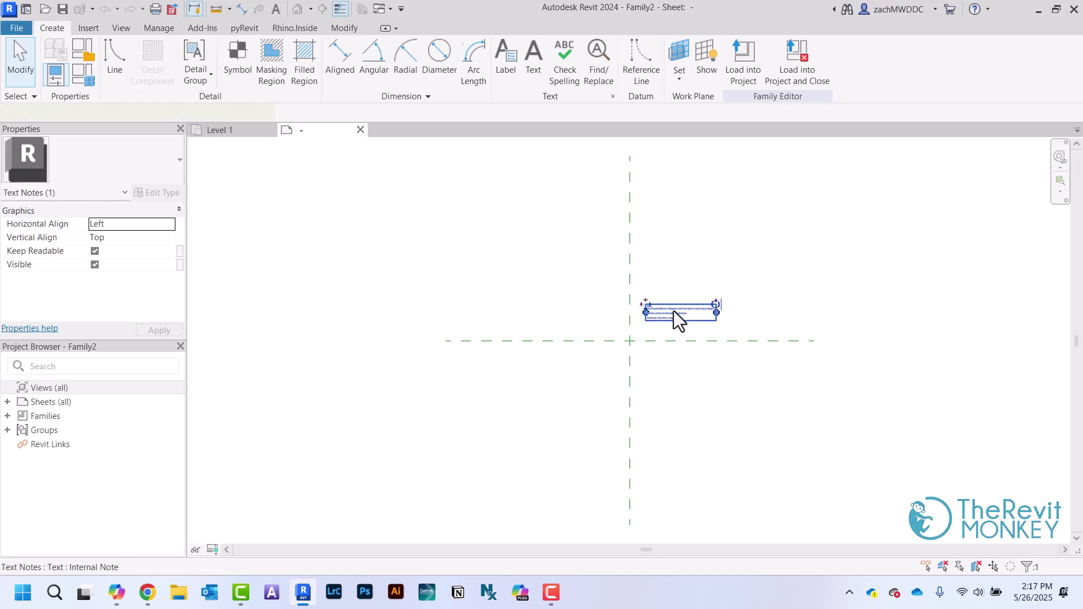
key("Delete")
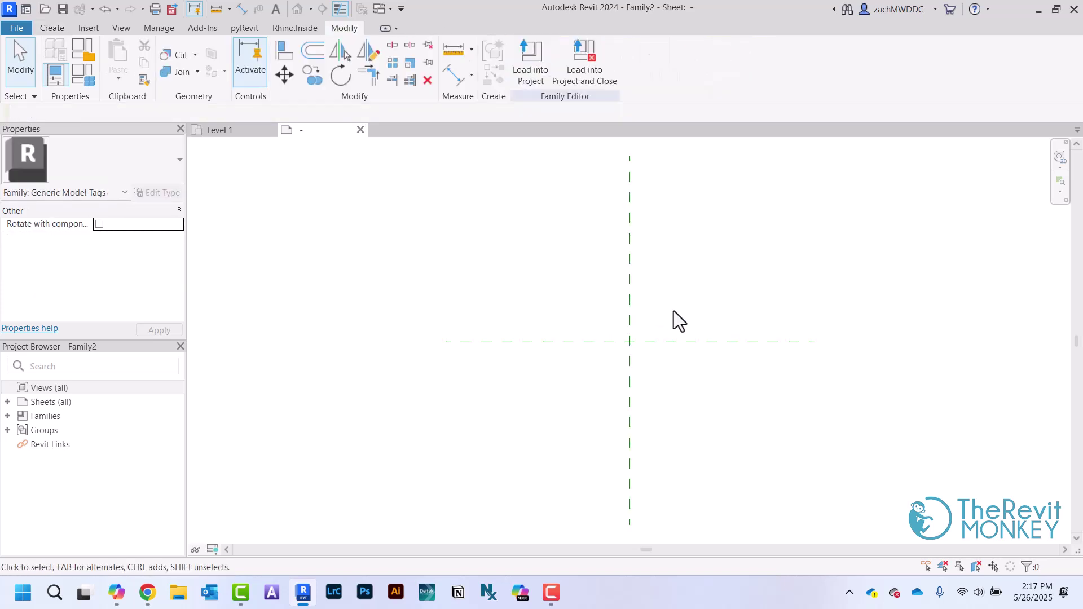
- Change the family category from Generic Model Tags to Door Tags
left_click(86, 50)
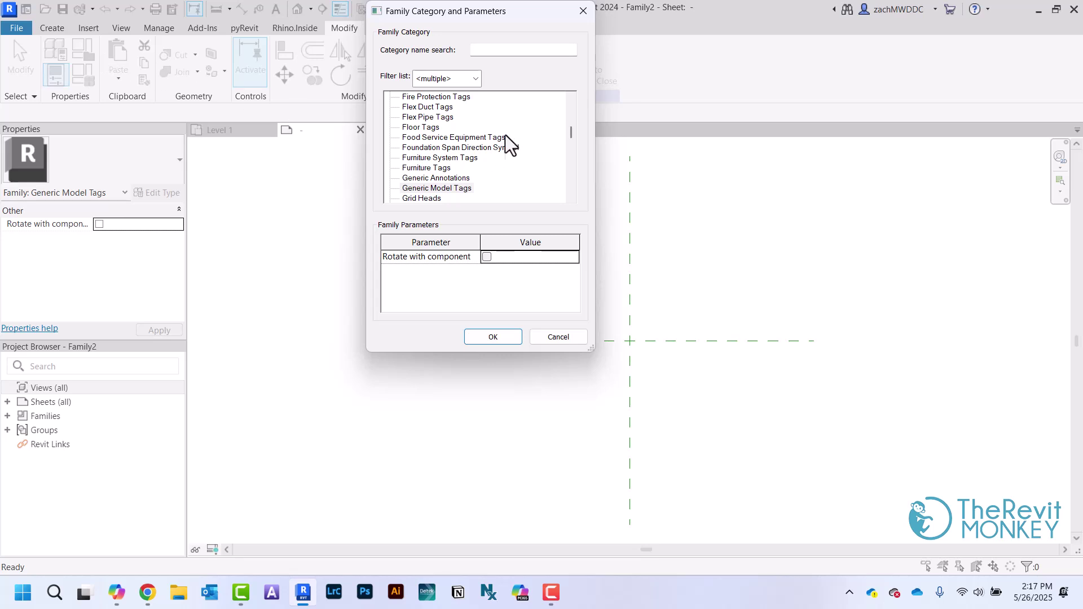
left_click_drag(491, 17, 522, 115)
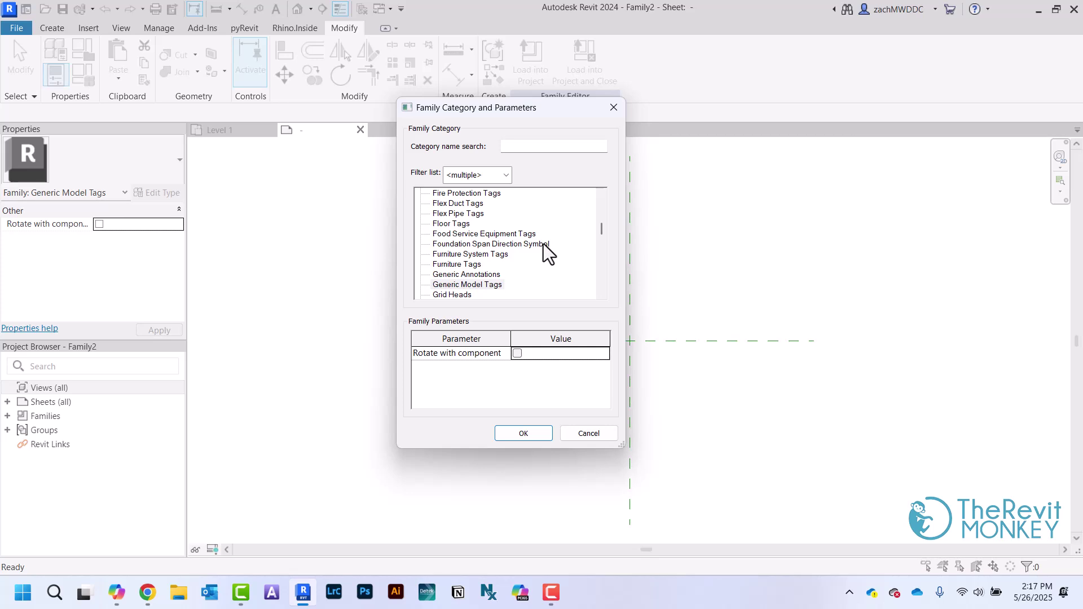
scroll(544, 244, "up", 4)
scroll(543, 243, "up", 8)
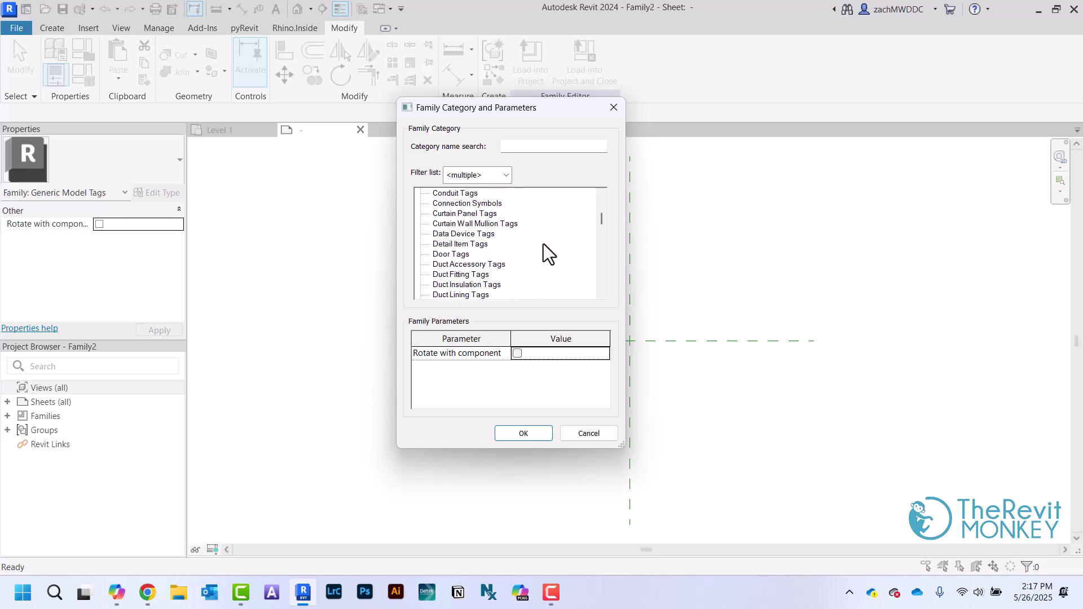
scroll(544, 244, "down", 5)
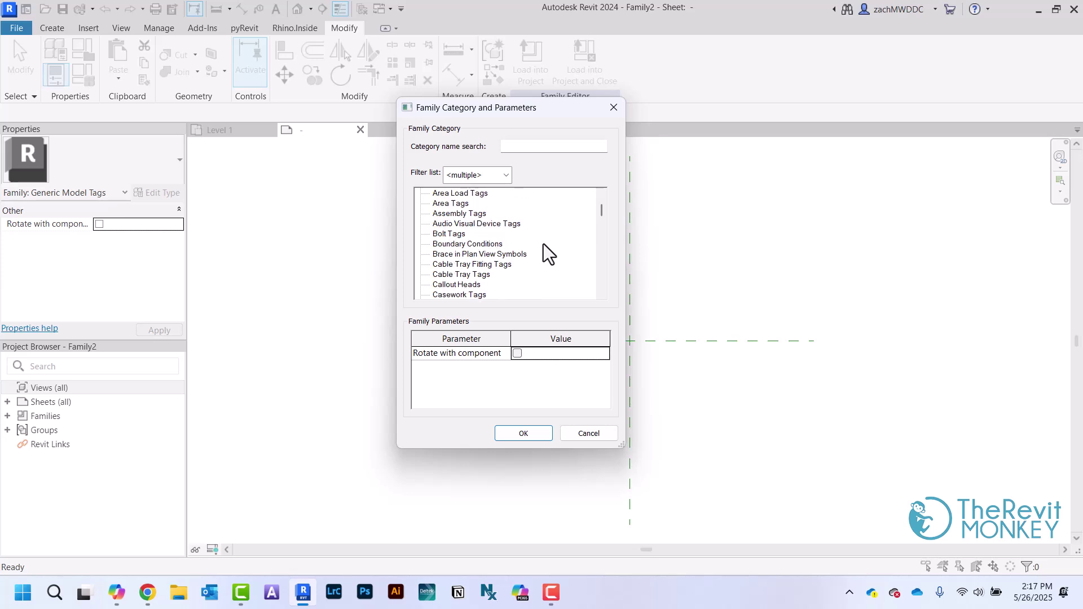
scroll(543, 244, "down", 7)
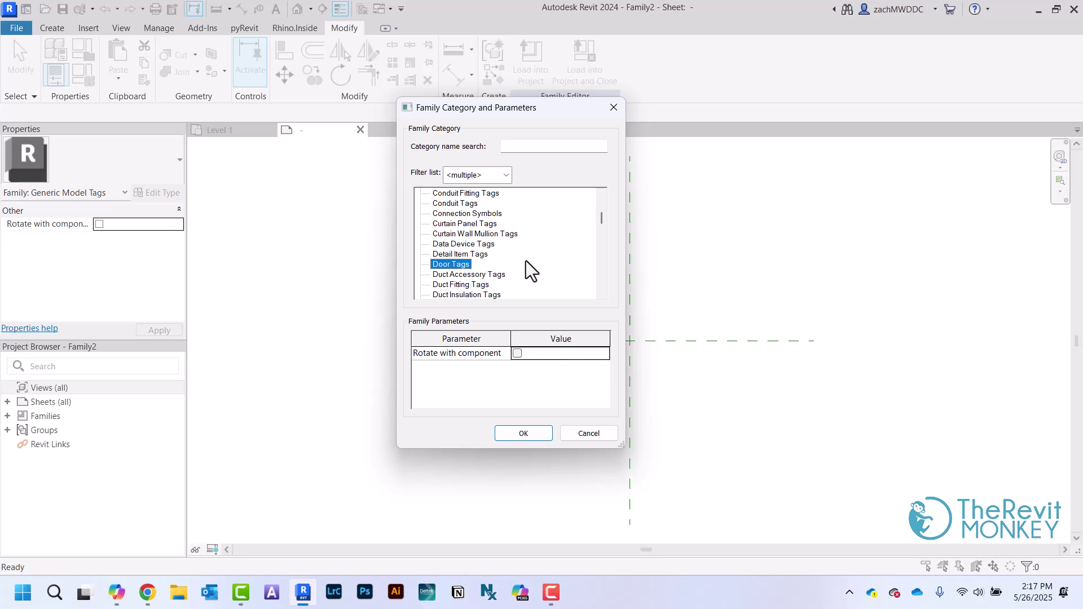
left_click(511, 432)
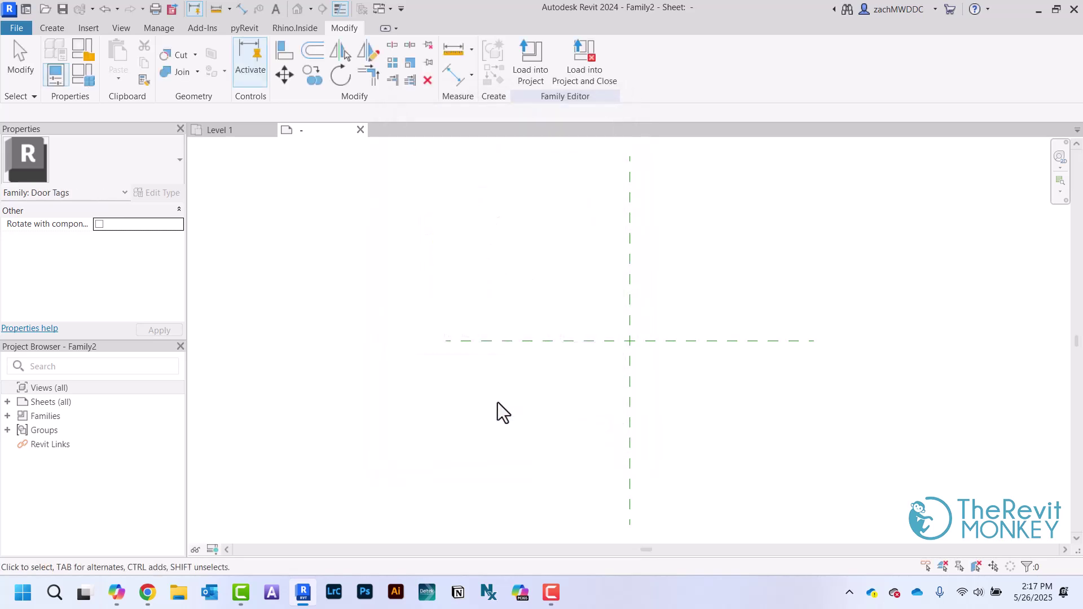
- Zoom in on the reference planes and start a 3/32" Tag Label label
scroll(528, 403, "up", 4)
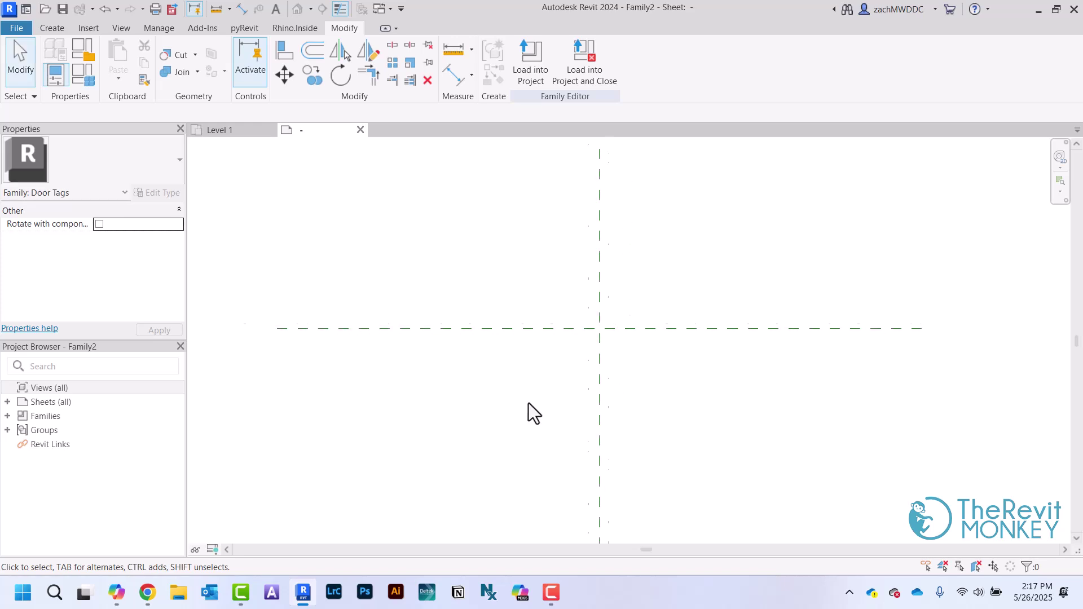
mouse_move(651, 405)
middle_mouse_down()
mouse_move(683, 425)
mouse_move(664, 406)
middle_mouse_up()
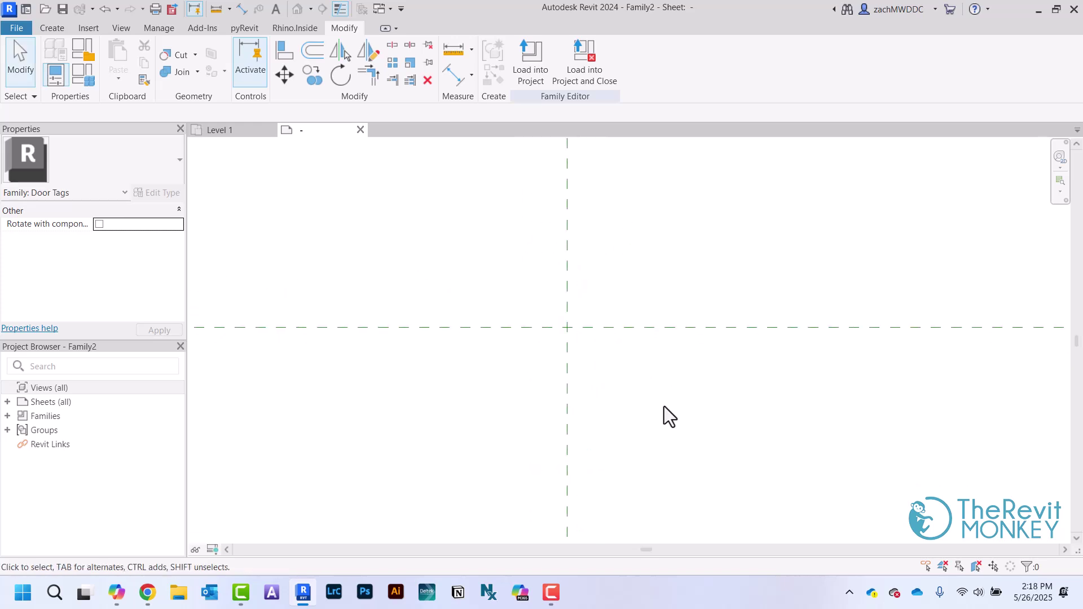
left_click(56, 31)
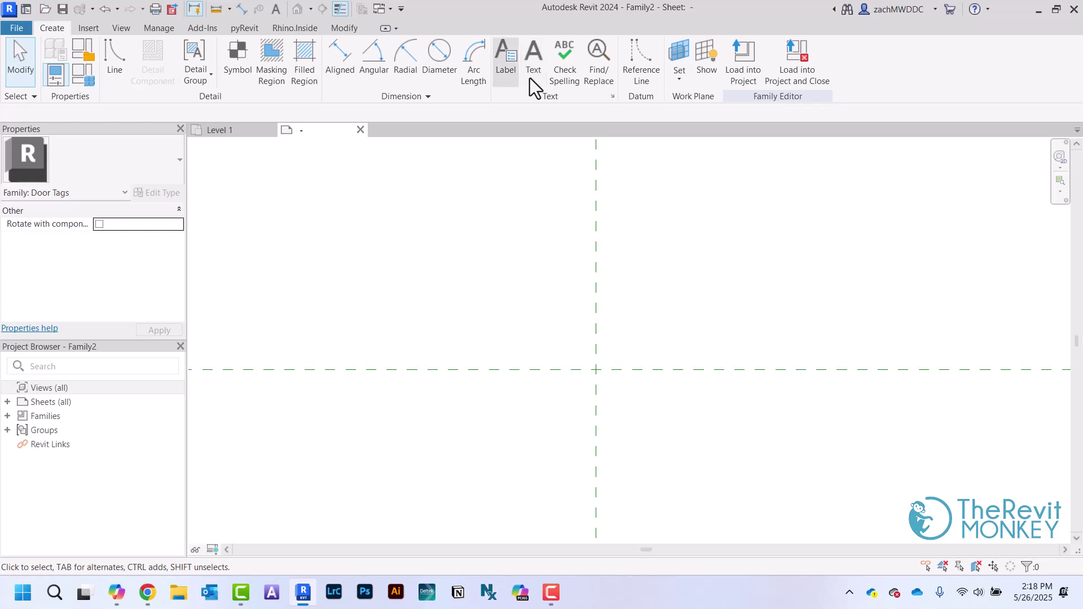
left_click(511, 77)
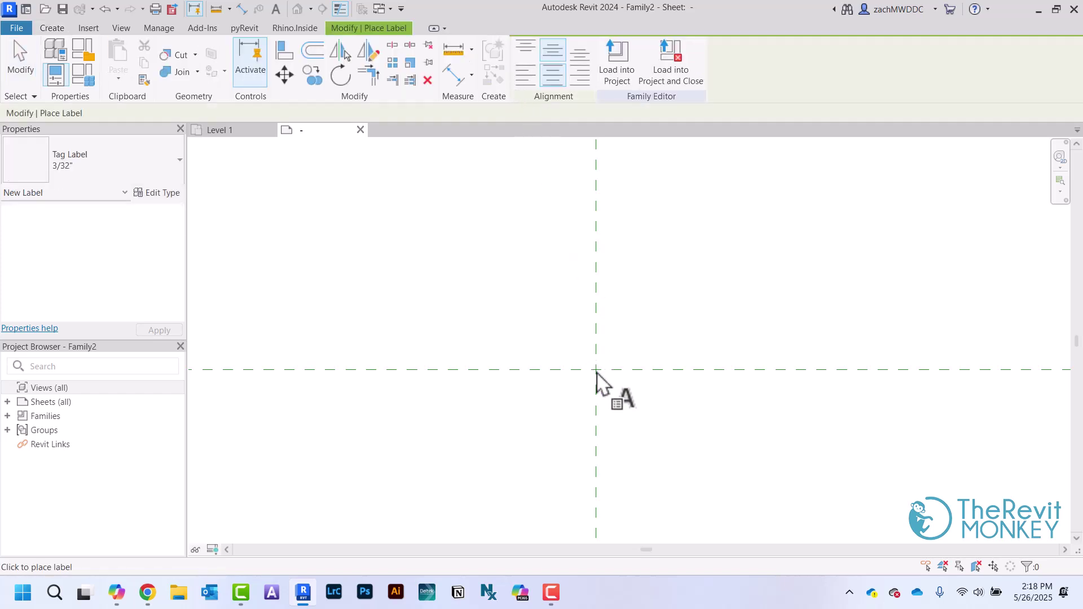
- Place a Mark label at the reference-plane intersection with sample value 100
left_click(597, 371)
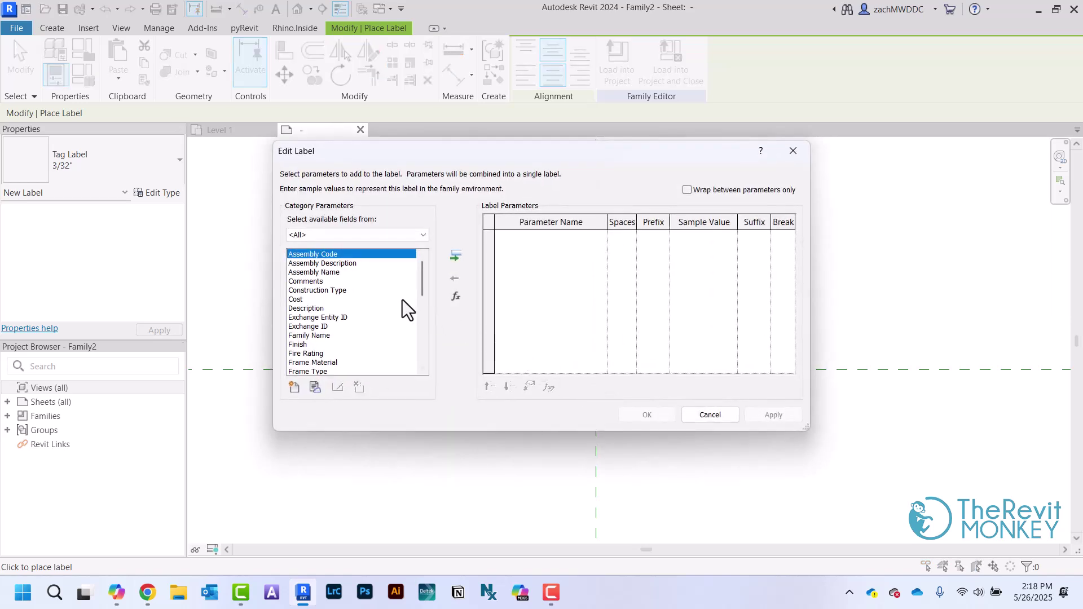
scroll(402, 300, "down", 4)
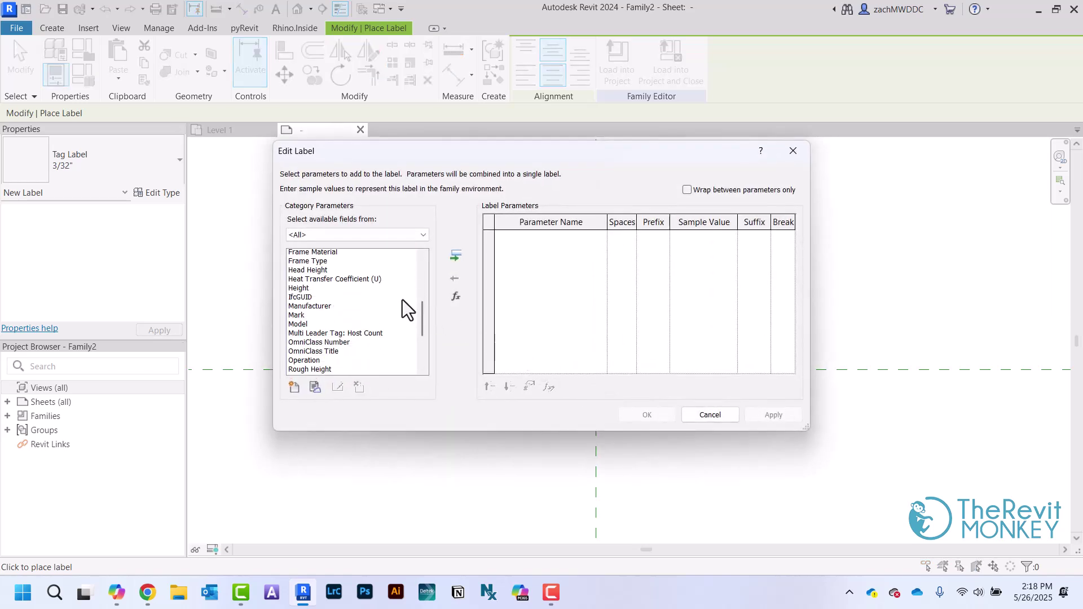
scroll(402, 300, "down", 5)
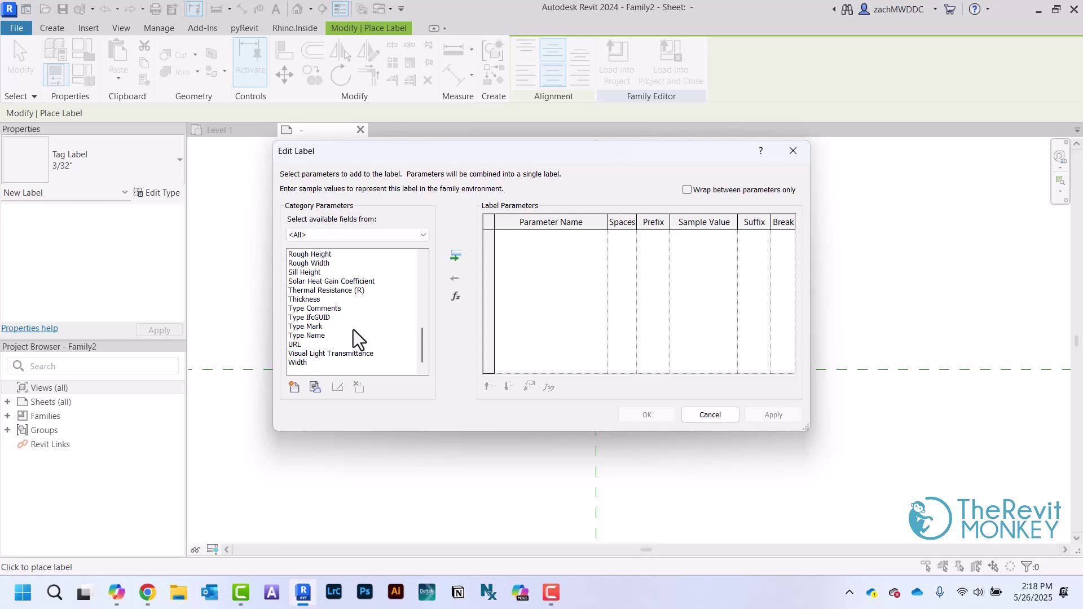
scroll(354, 331, "up", 4)
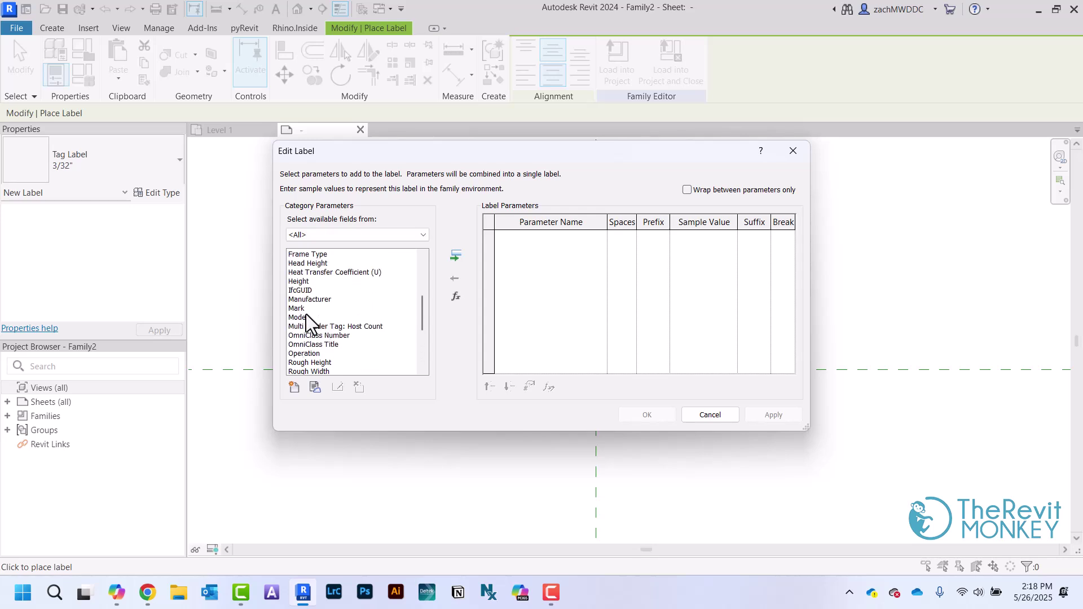
left_click(309, 309)
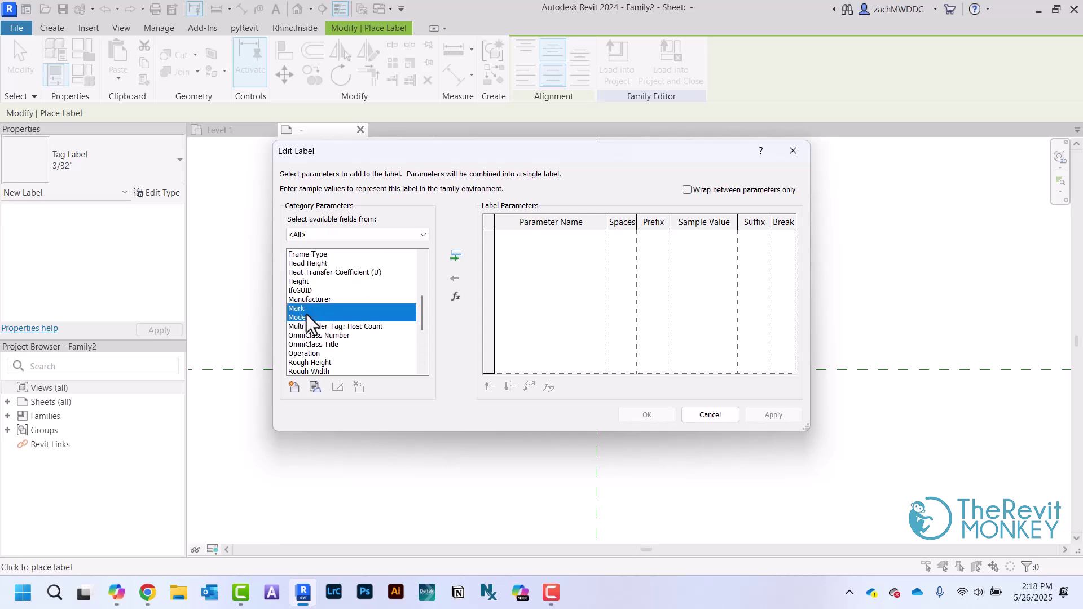
left_click(456, 256)
left_click(701, 238)
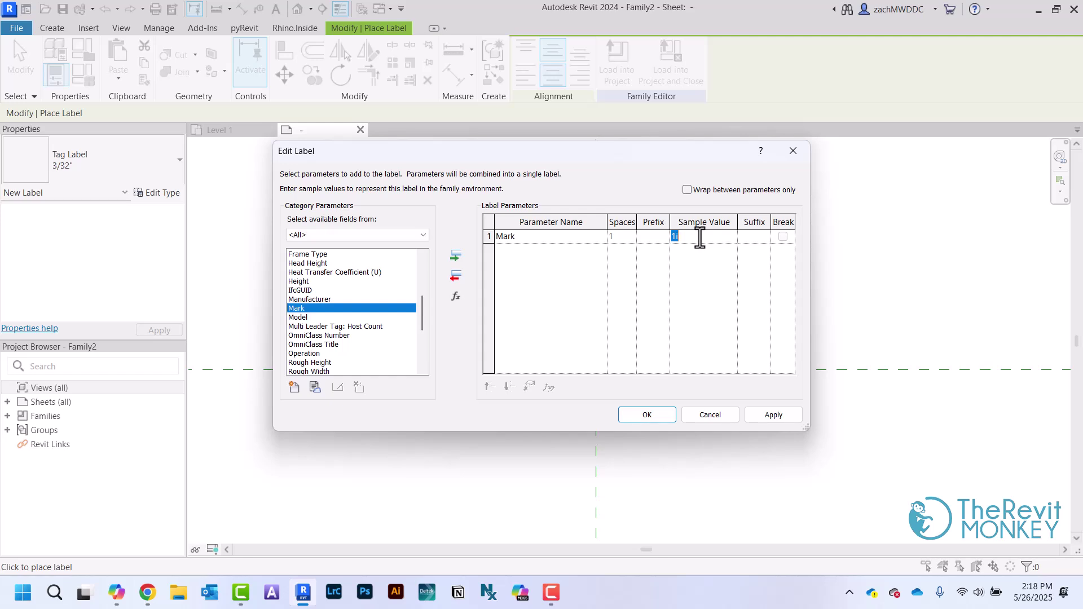
type("100")
left_click(648, 416)
- Finish label placement, select the 100 label and open its 3/32" type properties
scroll(649, 424, "up", 3)
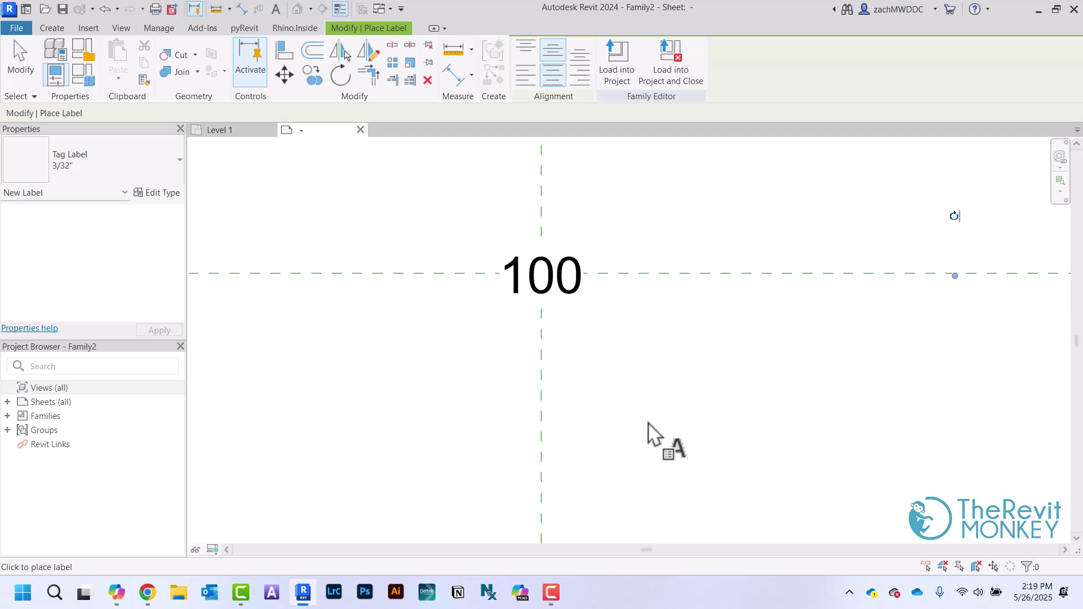
left_click(25, 46)
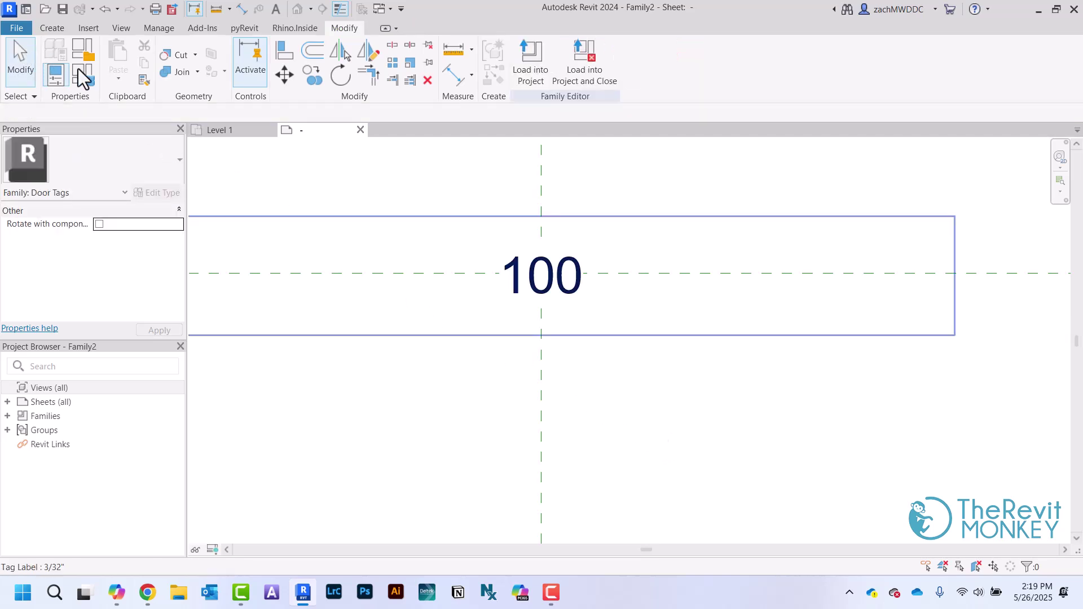
left_click(565, 277)
left_click(170, 192)
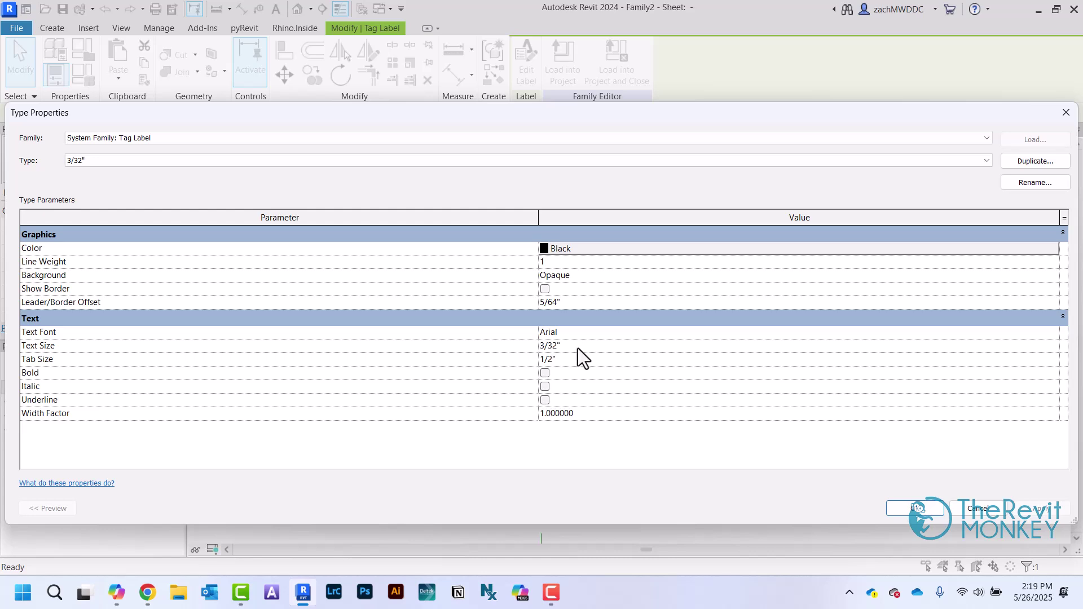
- Close Type Properties, leaving the 3/32" Arial label type unchanged
left_click(923, 509)
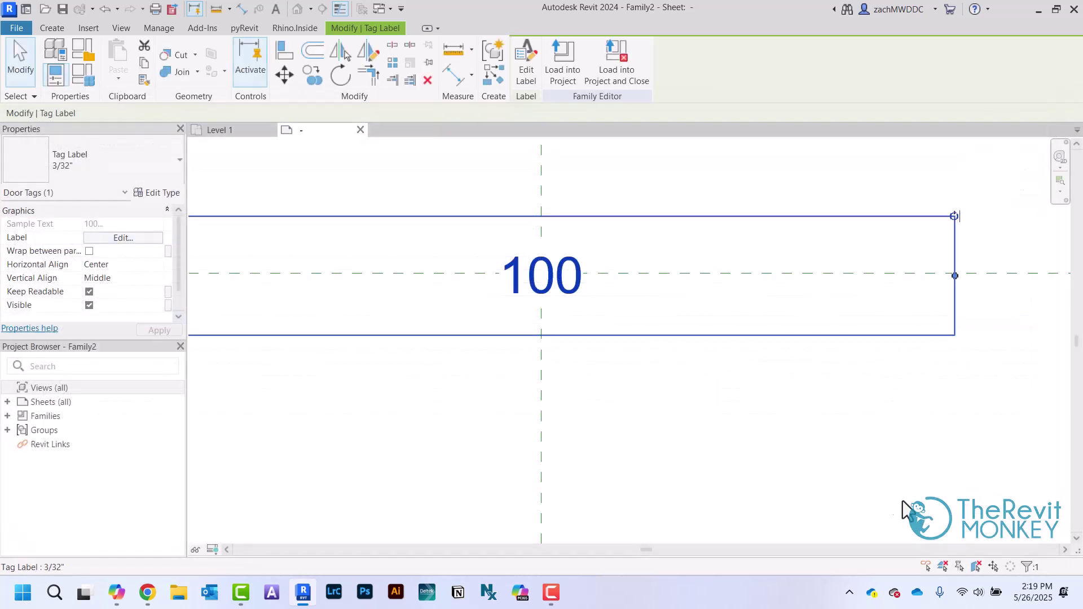
- Drag the 100 label's right grip inward so its box fits closer to the number
left_click(641, 388)
left_click(587, 299)
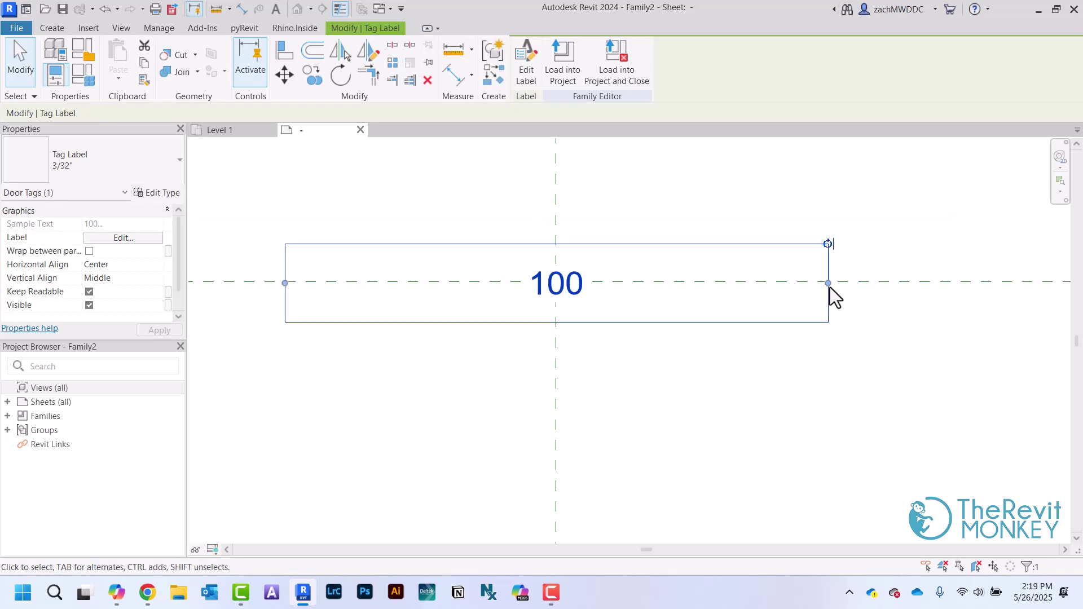
left_click_drag(830, 284, 611, 283)
left_click(628, 358)
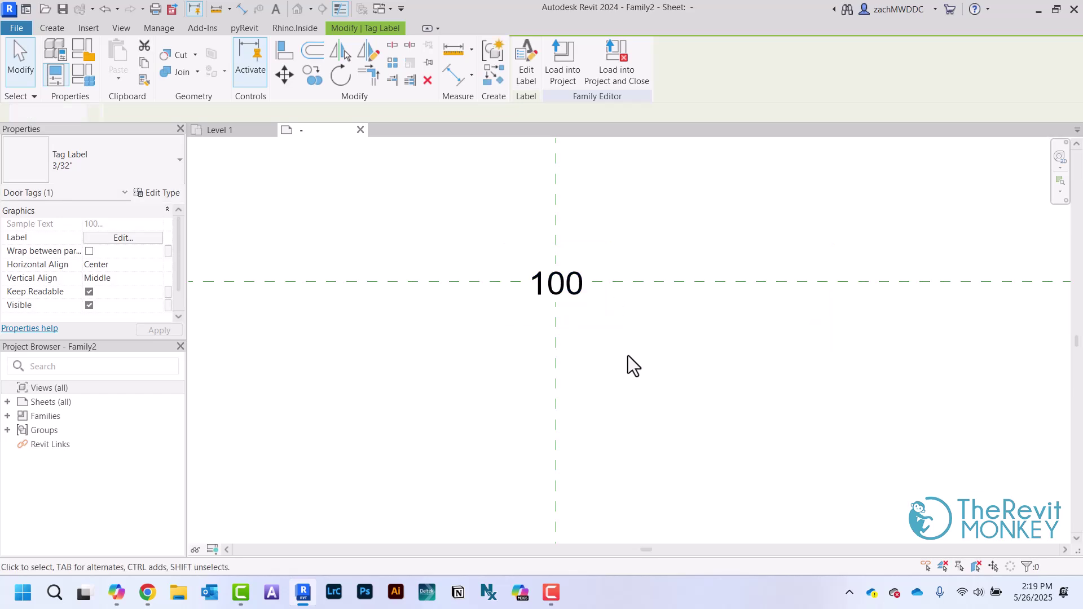
scroll(593, 341, "up", 2)
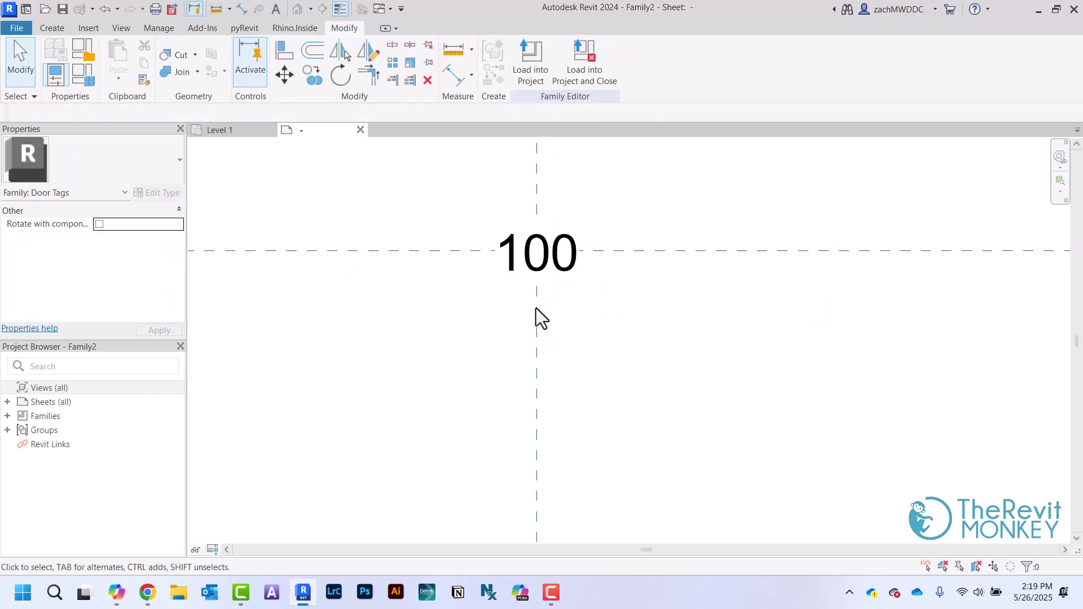
- Draw a Door Tags line rectangle enclosing the 100 label
left_click(54, 29)
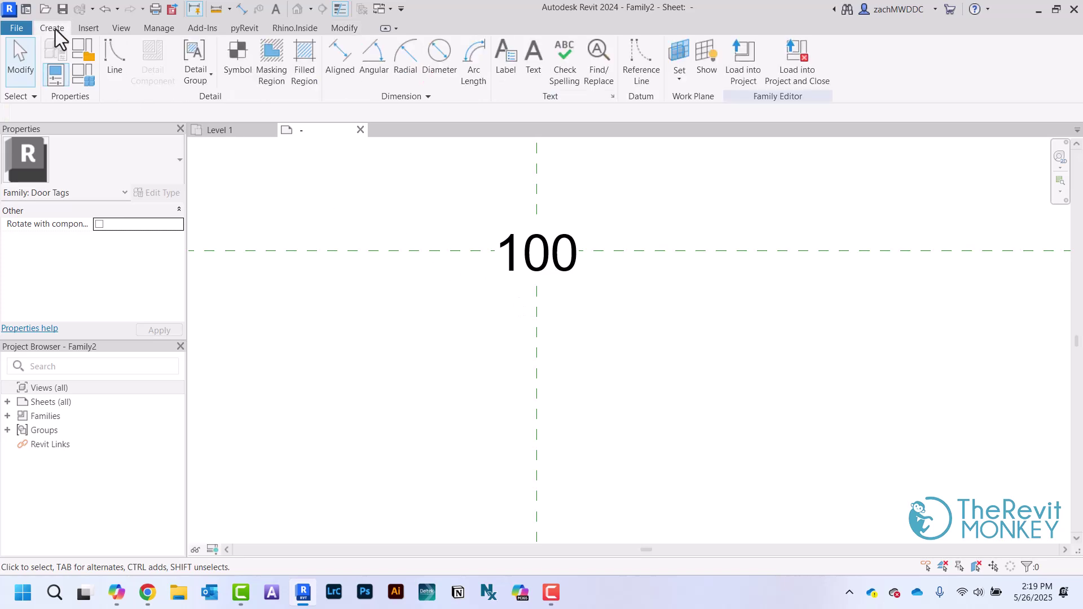
left_click(115, 56)
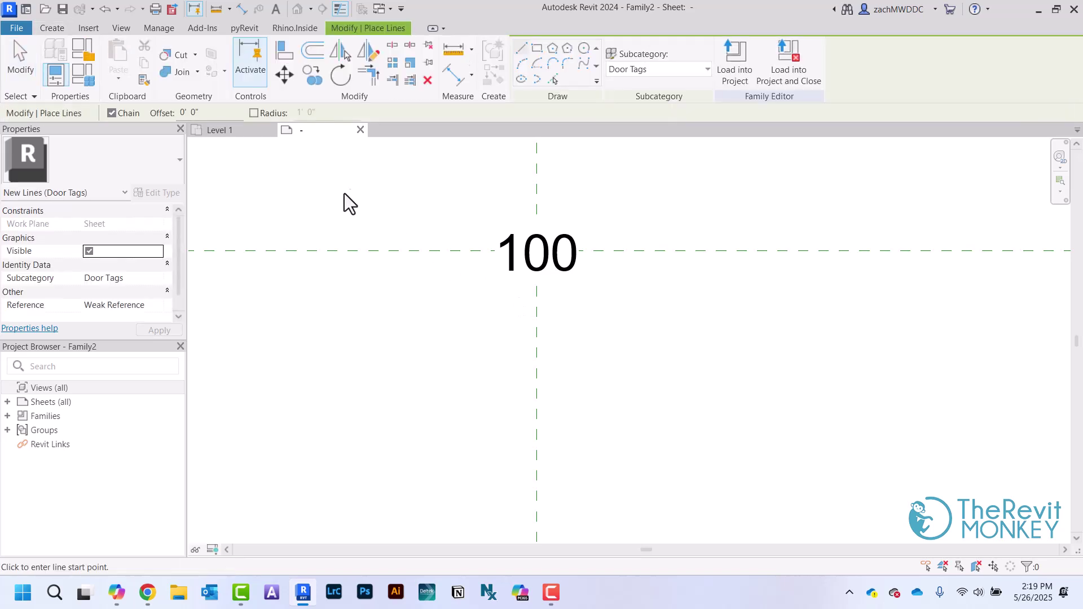
left_click(537, 49)
left_click(394, 188)
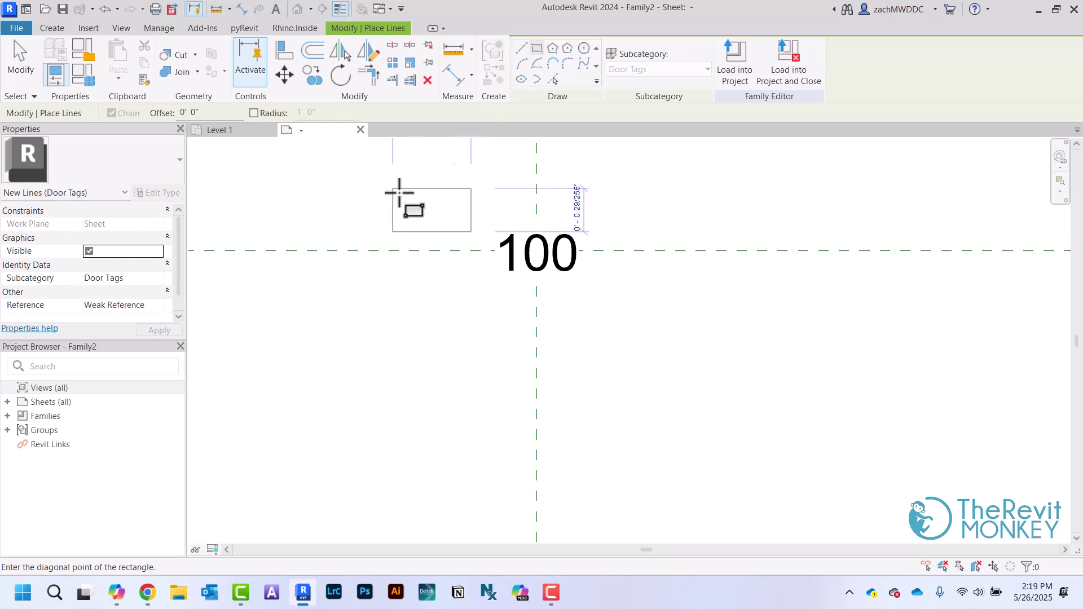
left_click(637, 308)
right_click(720, 212)
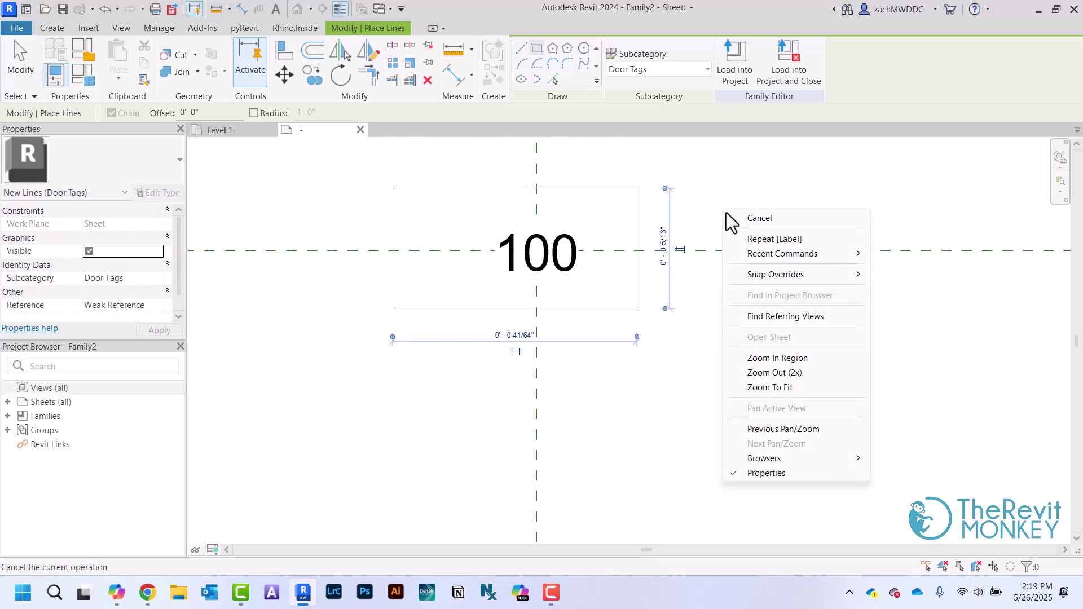
key("Escape")
right_click(716, 201)
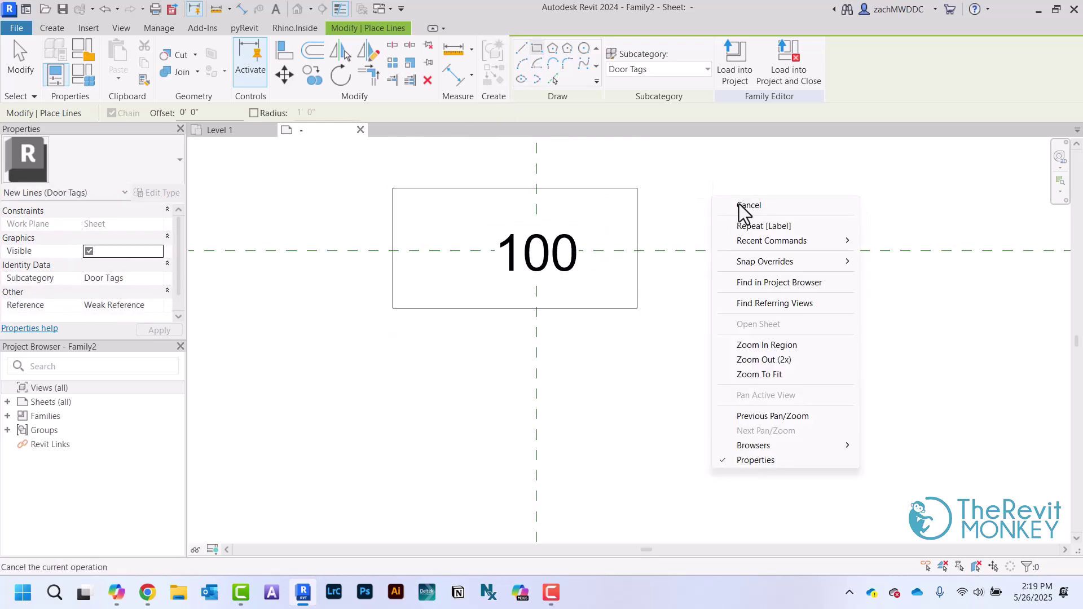
- Add an aligned dimension string across the box's left side, centre plane and right side
left_click(748, 206)
key("d")
key("i")
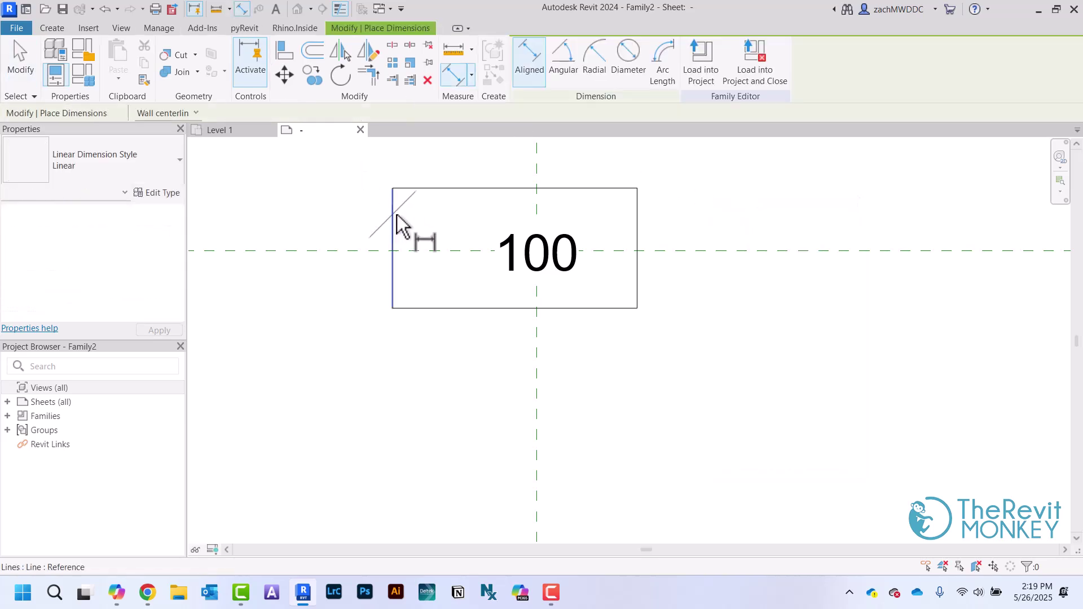
left_click(536, 164)
middle_click_drag(537, 164, 501, 316)
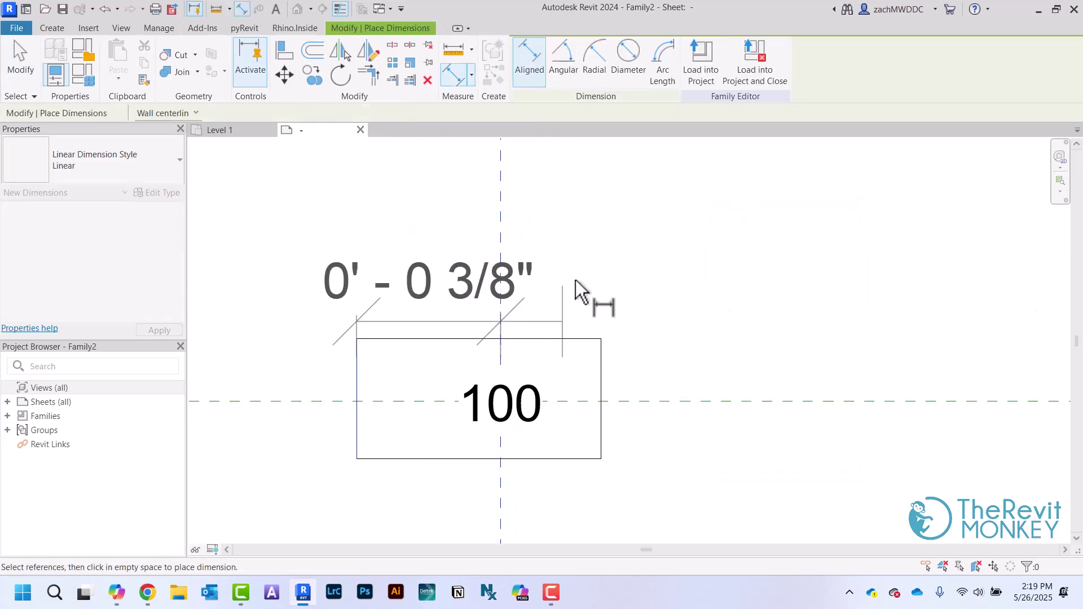
left_click(603, 367)
left_click(664, 267)
right_click(671, 269)
left_click(684, 274)
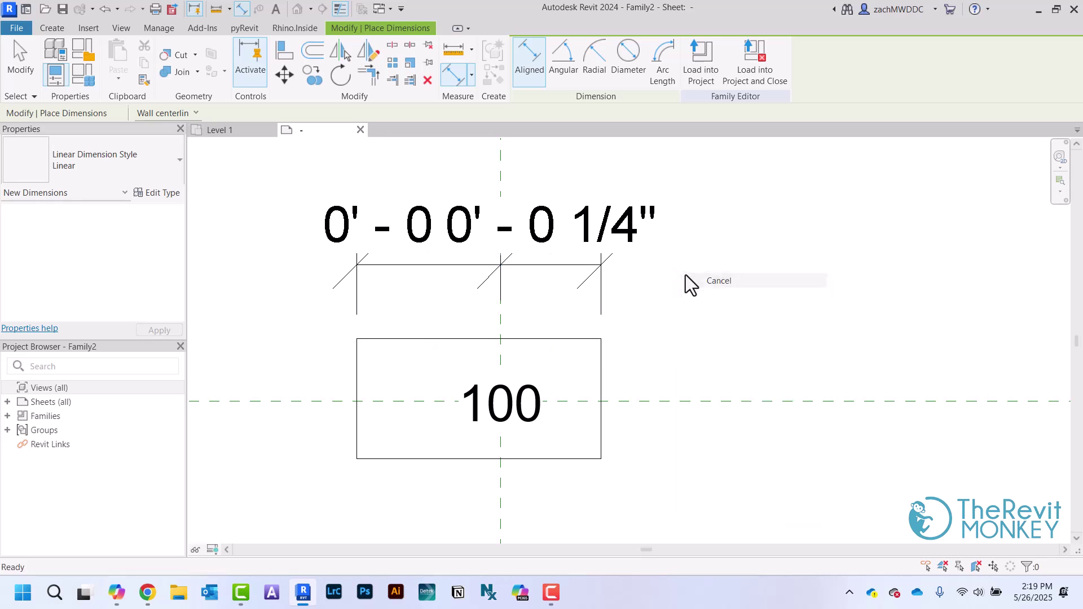
- Move the box's left line to 1/4" from the centre plane
left_click(354, 373)
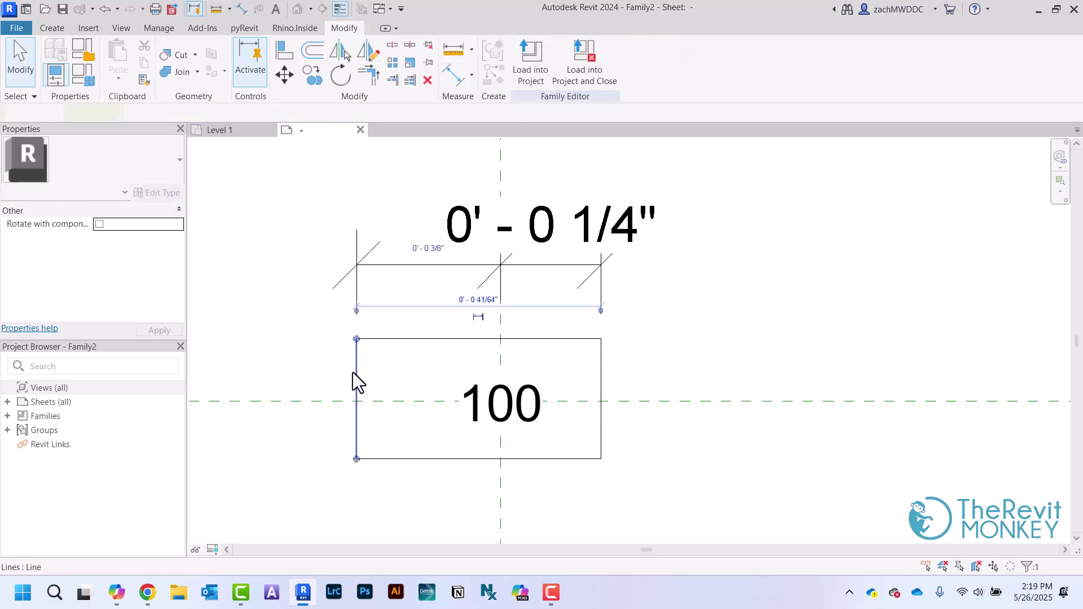
left_click(421, 259)
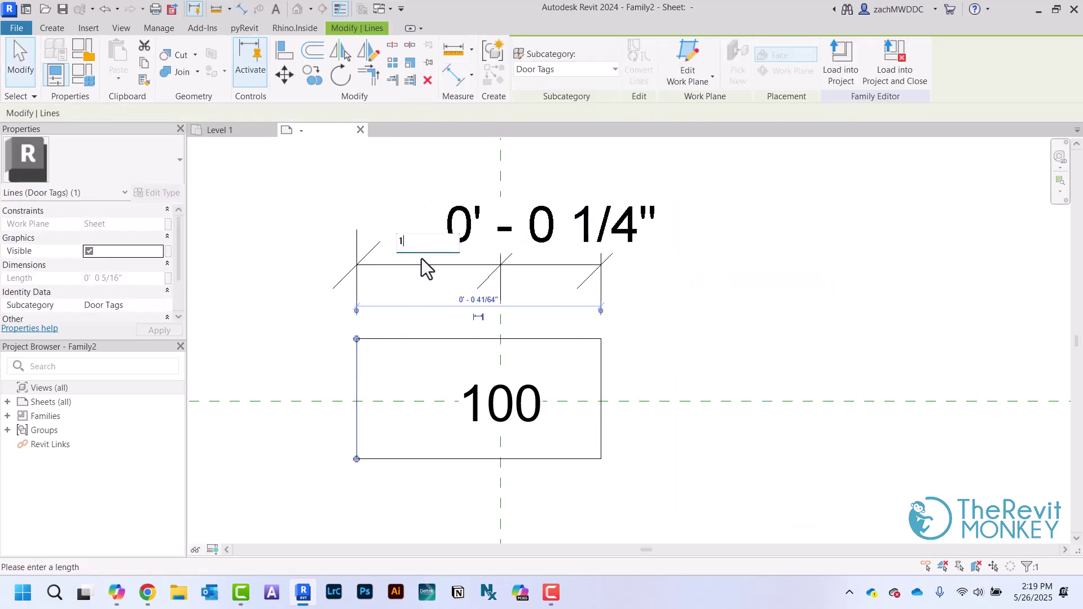
type("1/4")
key("Return")
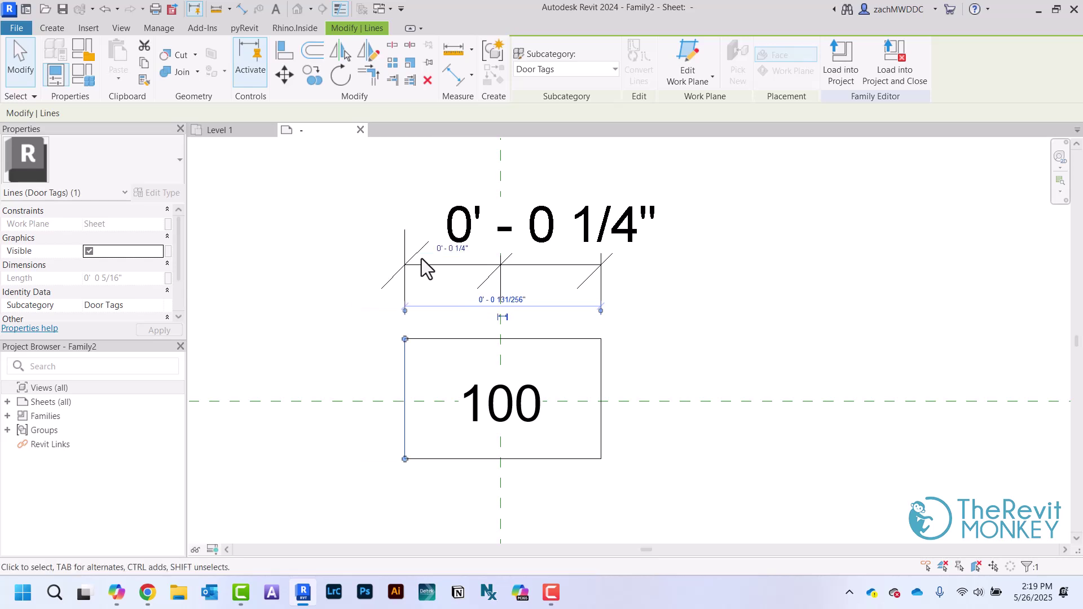
left_click(699, 295)
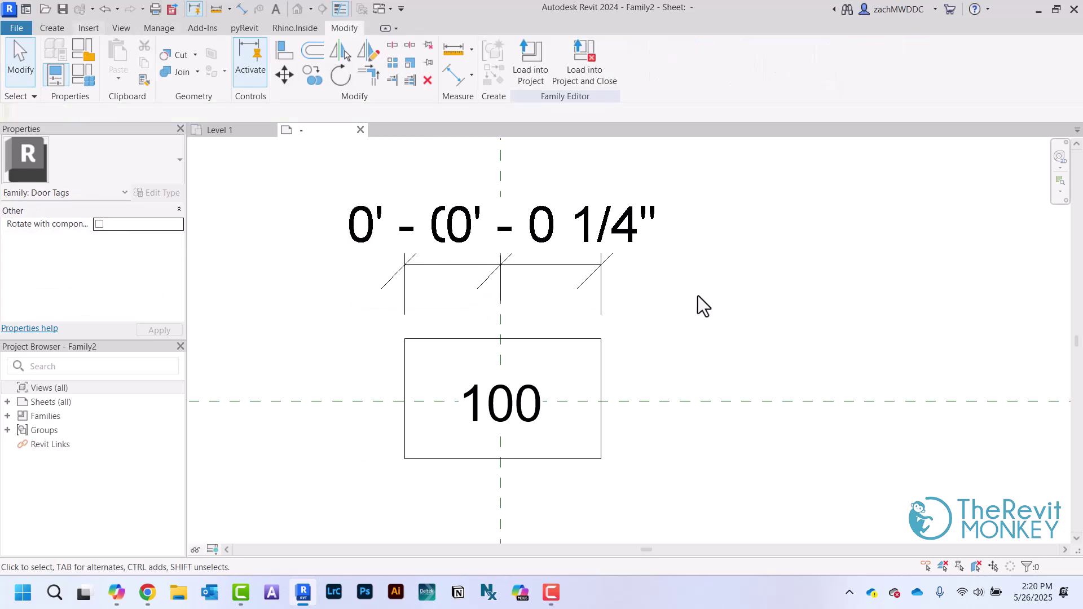
- Add an aligned vertical dimension from the box's top edge through the centre plane to its bottom edge
left_click(241, 9)
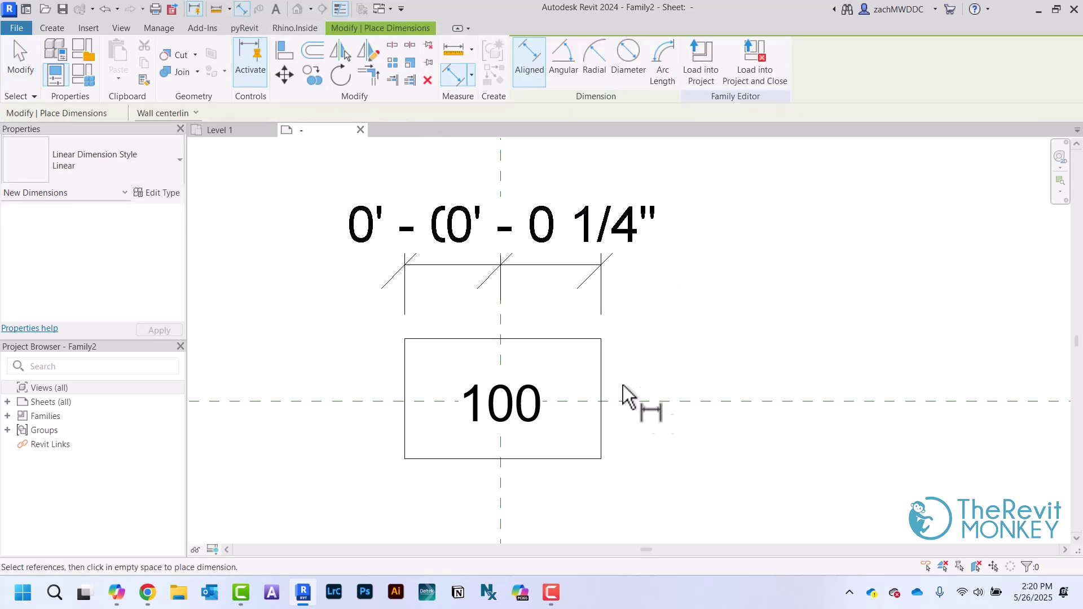
left_click(574, 340)
left_click(583, 459)
left_click(712, 496)
right_click(825, 310)
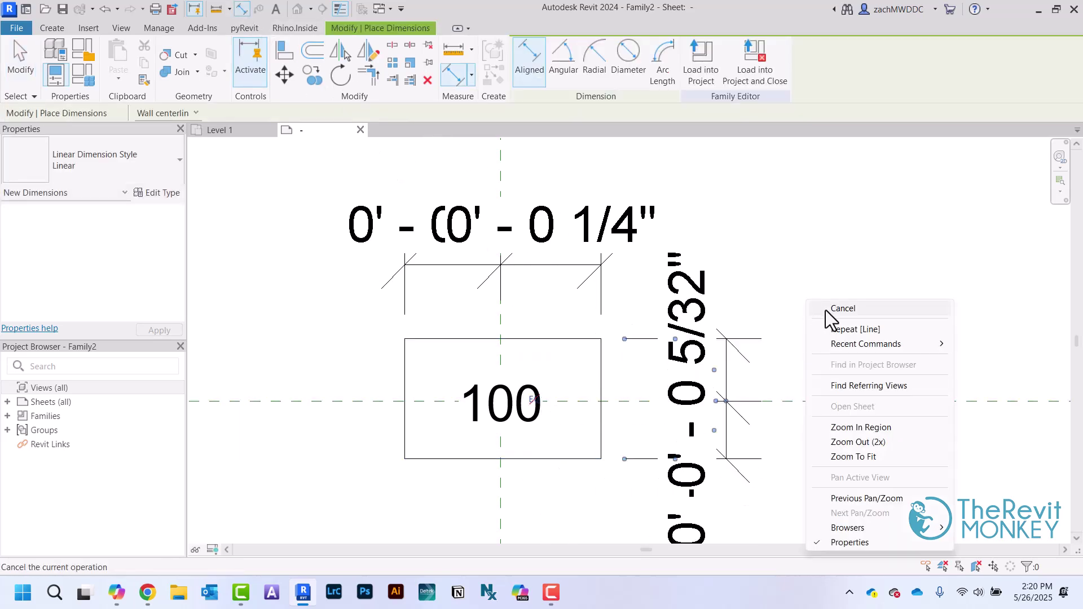
left_click(841, 309)
- Set the box's top and bottom lines each 1/8" from the horizontal centre
left_click(593, 339)
left_click(710, 368)
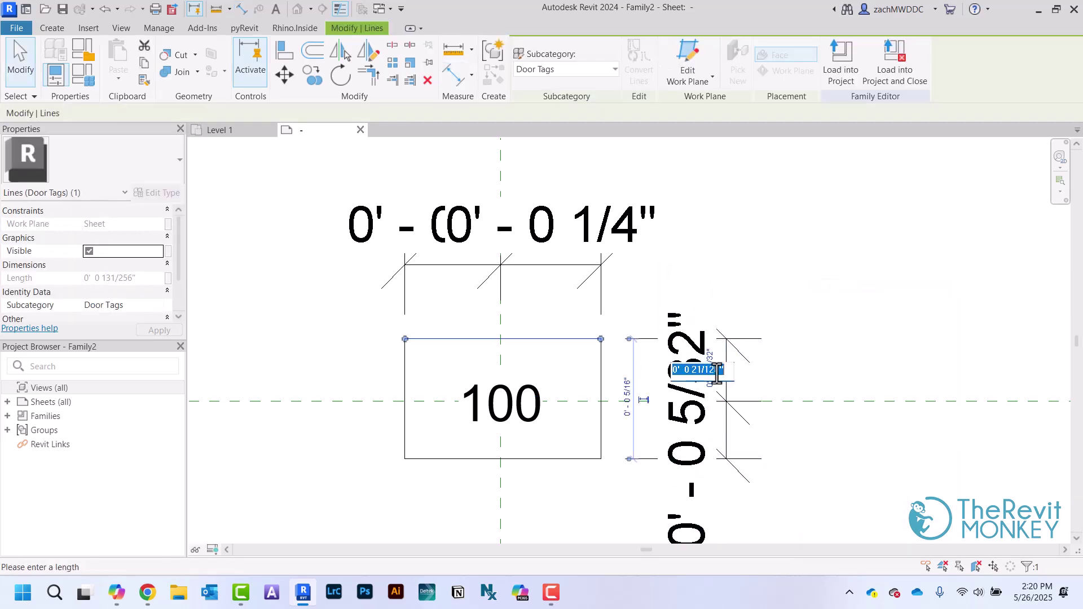
type("1/")
left_click(842, 310)
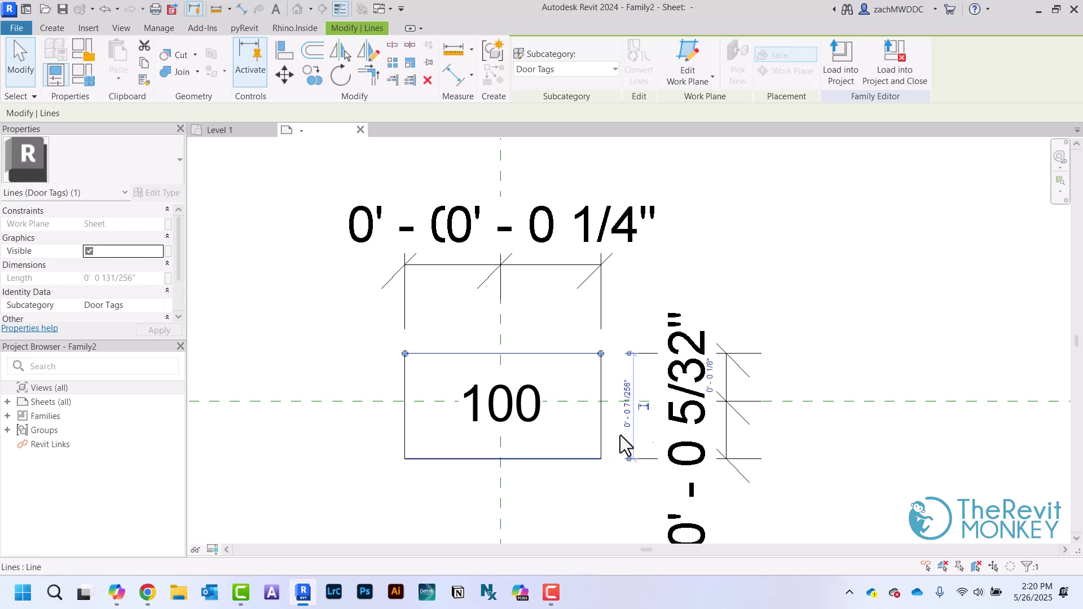
left_click(578, 459)
left_click(709, 433)
type("1/8\"")
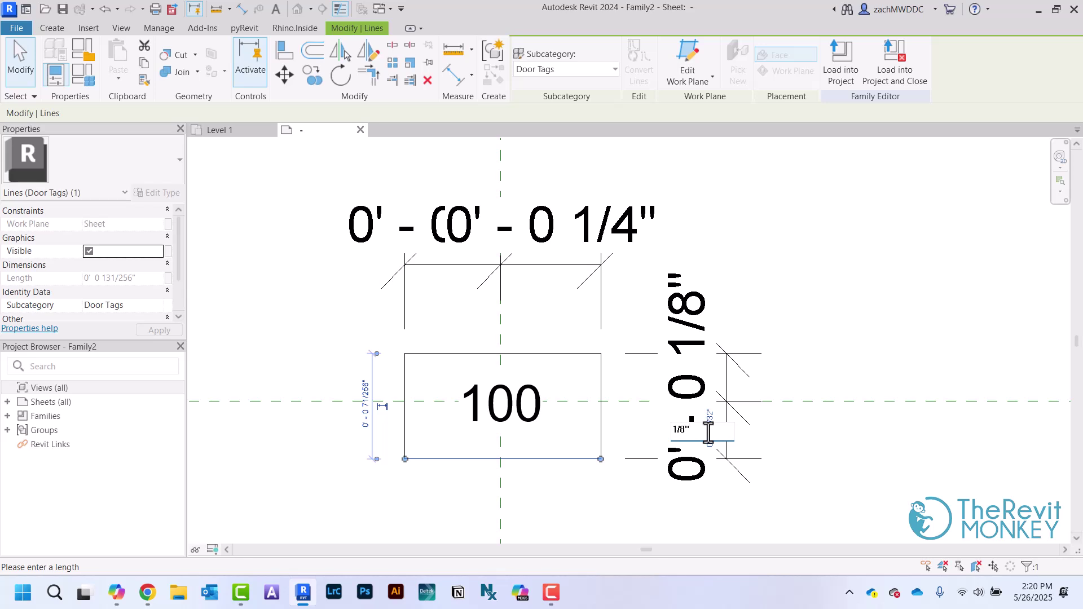
left_click(872, 282)
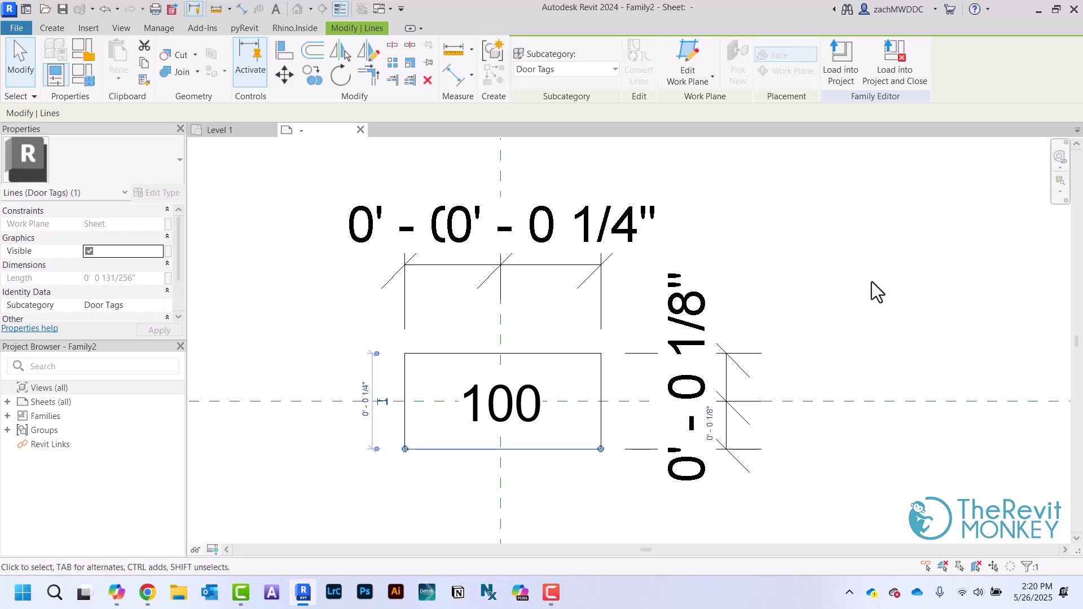
left_click(856, 244)
middle_click_drag(844, 254, 660, 298)
- Move the box's top line to 3/32" from centre, after trying 1/16" and 3/16"
scroll(658, 290, "up", 2)
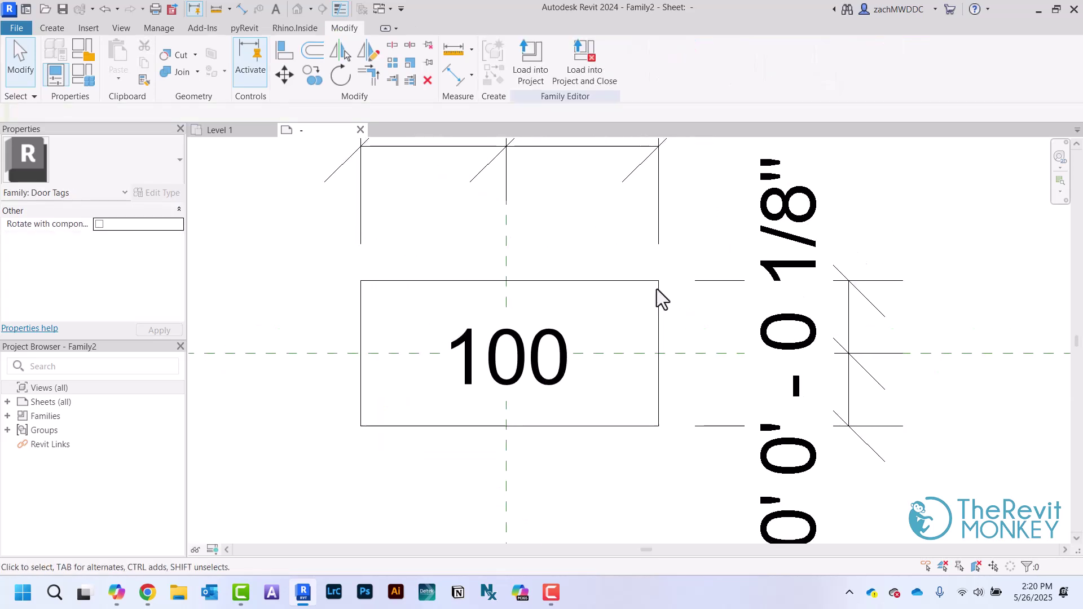
scroll(658, 293, "down", 2)
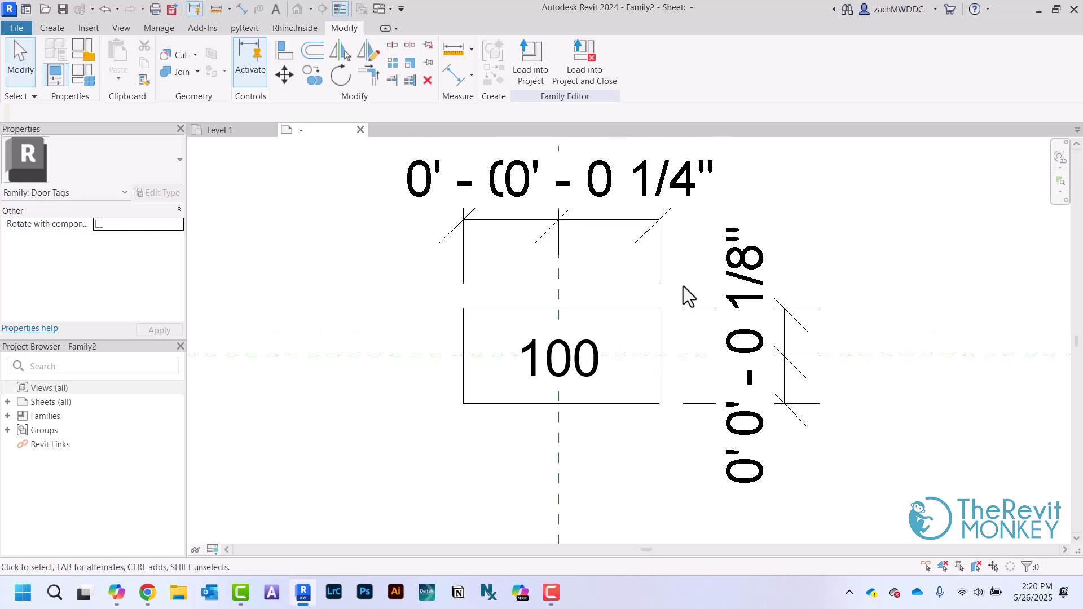
left_click(653, 309)
left_click(769, 333)
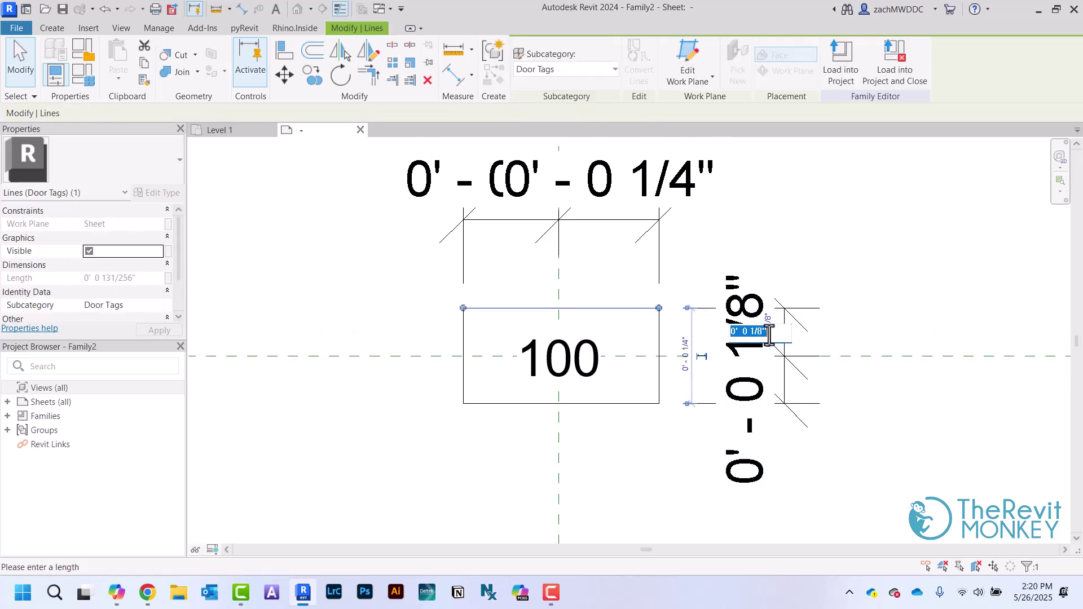
type("1/16\"")
key("Return")
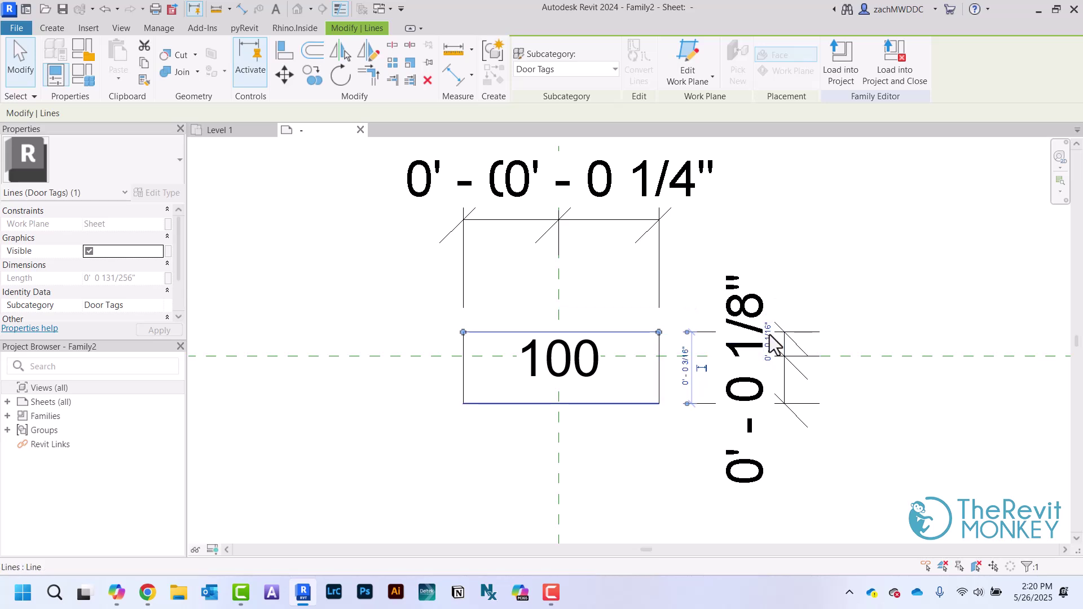
left_click(768, 345)
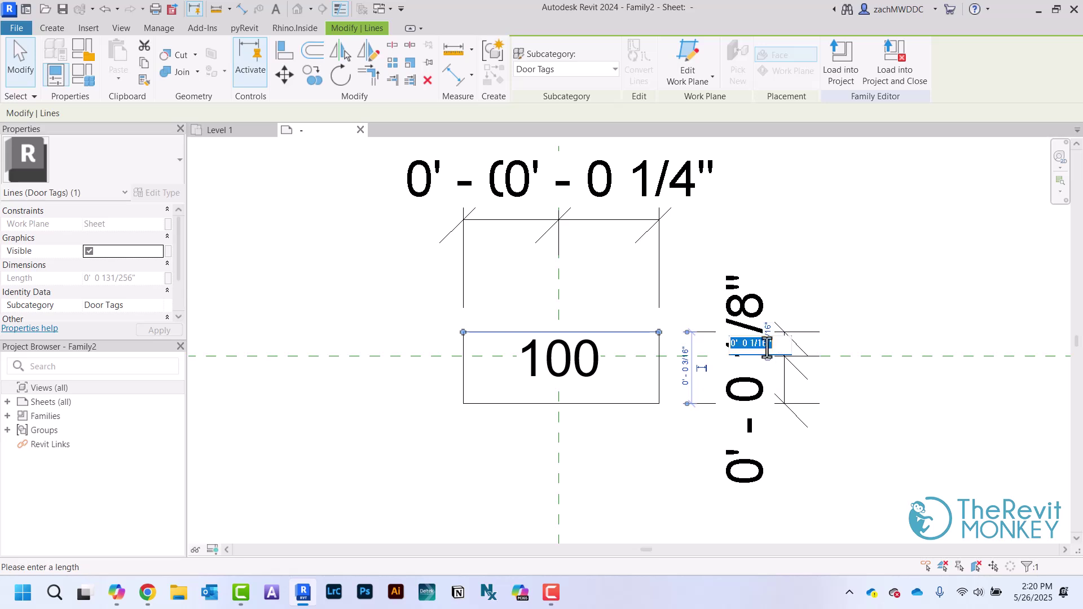
type("3/")
key("Return")
left_click(768, 336)
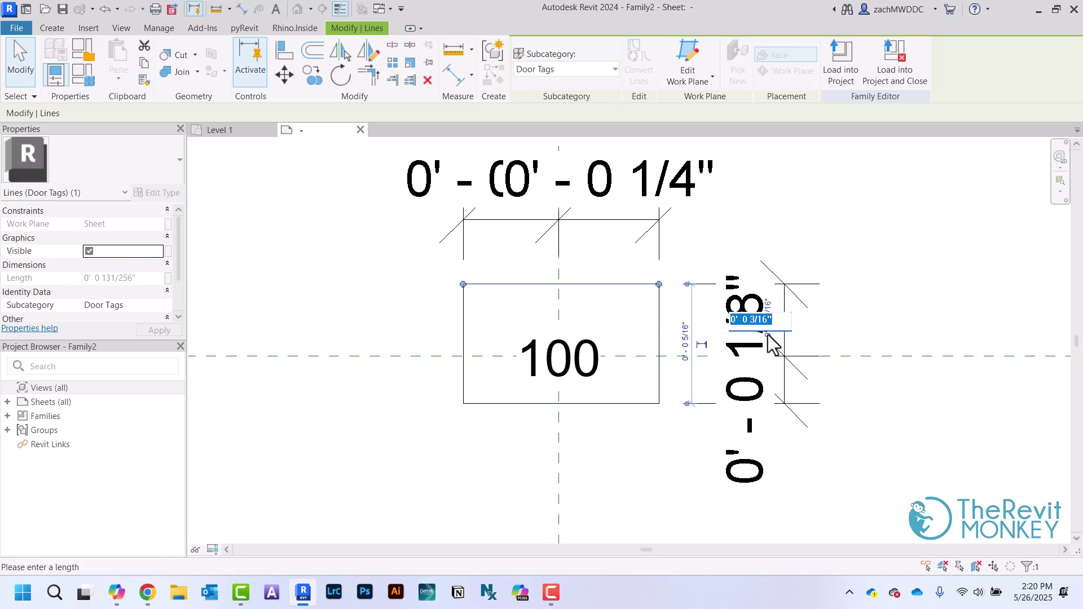
type("3/32")
key("Return")
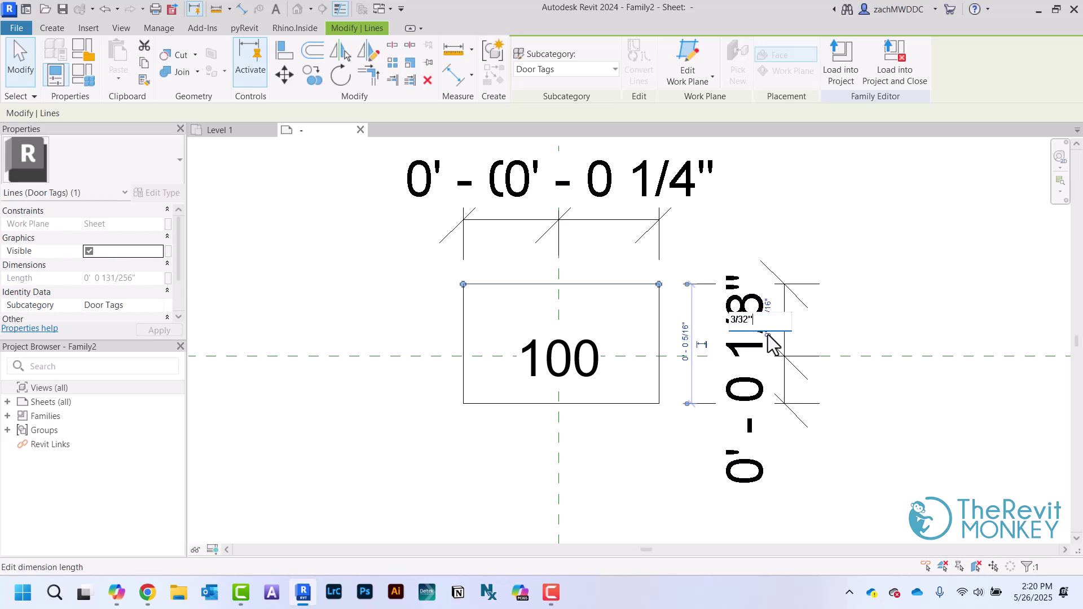
- Move the box's bottom line to 3/32" from centre
left_click(629, 404)
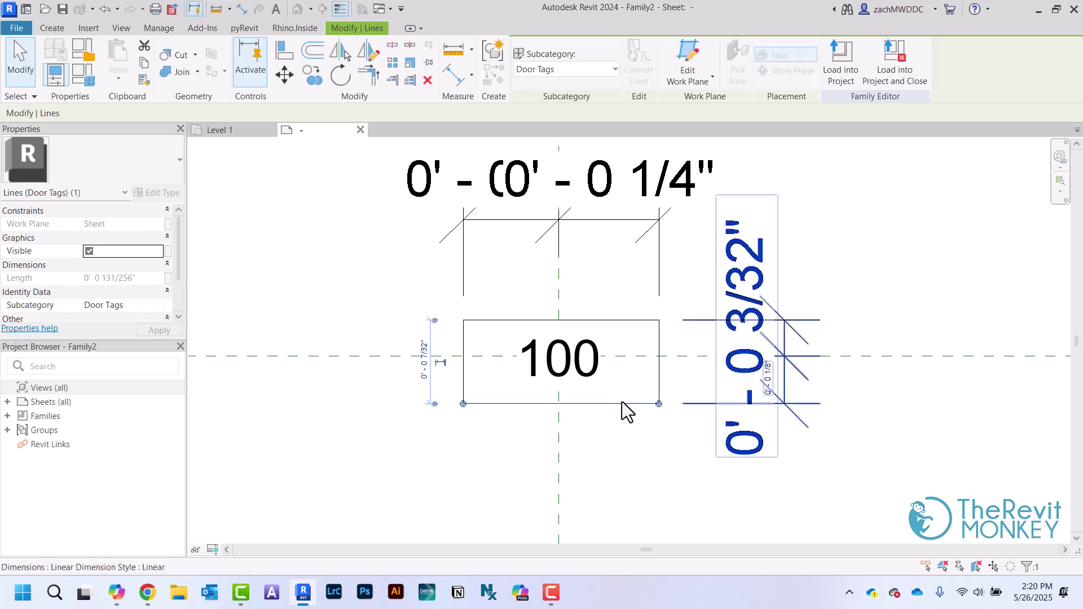
left_click(769, 379)
type("3/3")
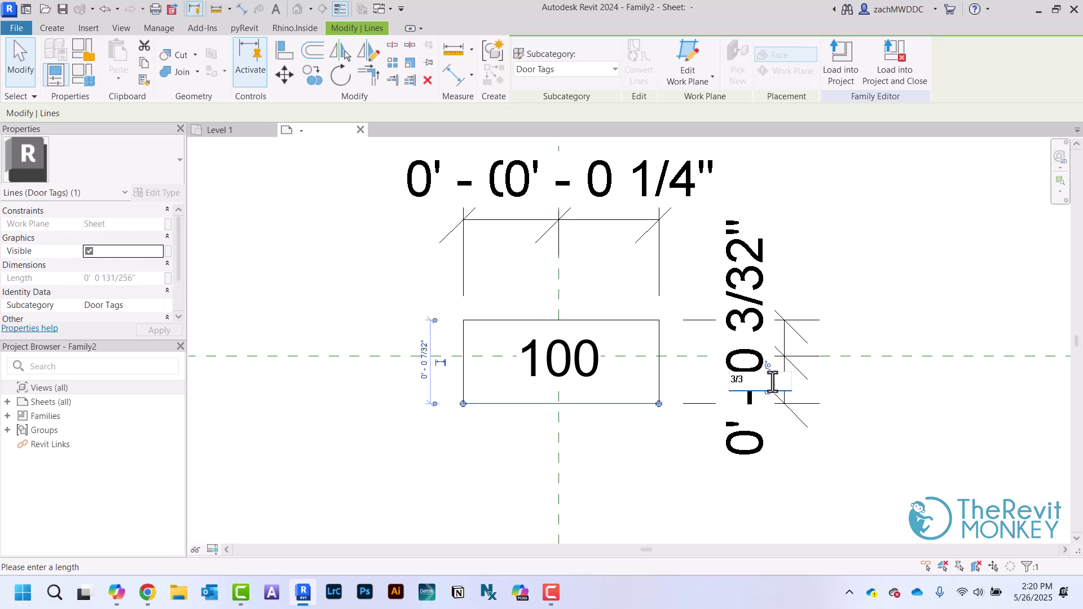
type("2")
key("Return")
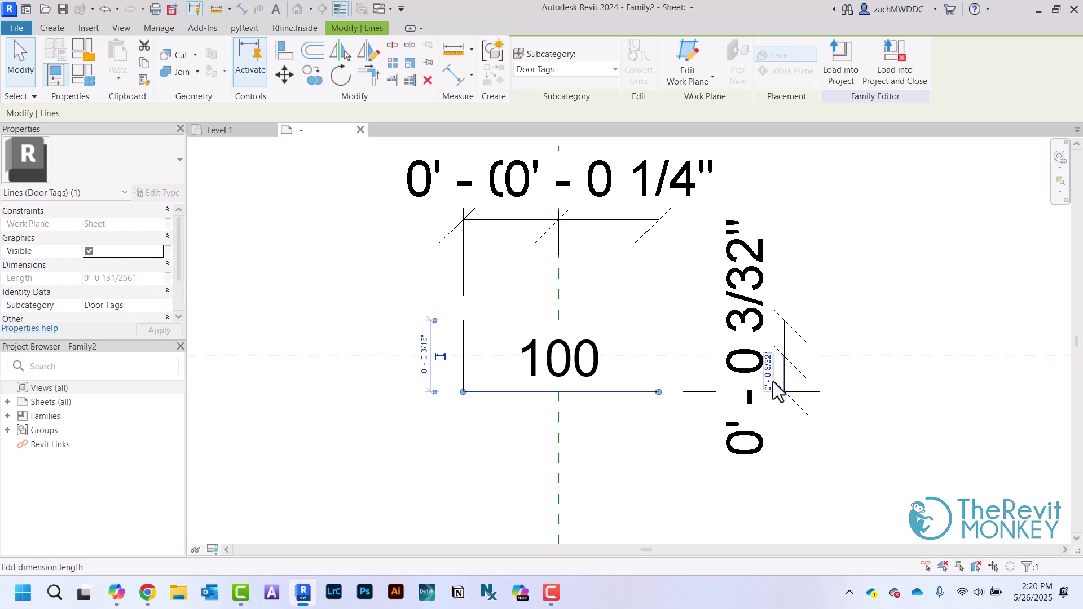
left_click(841, 279)
- Set the box's right edge 3/16" from the vertical centre line
left_click(663, 354)
left_click(614, 197)
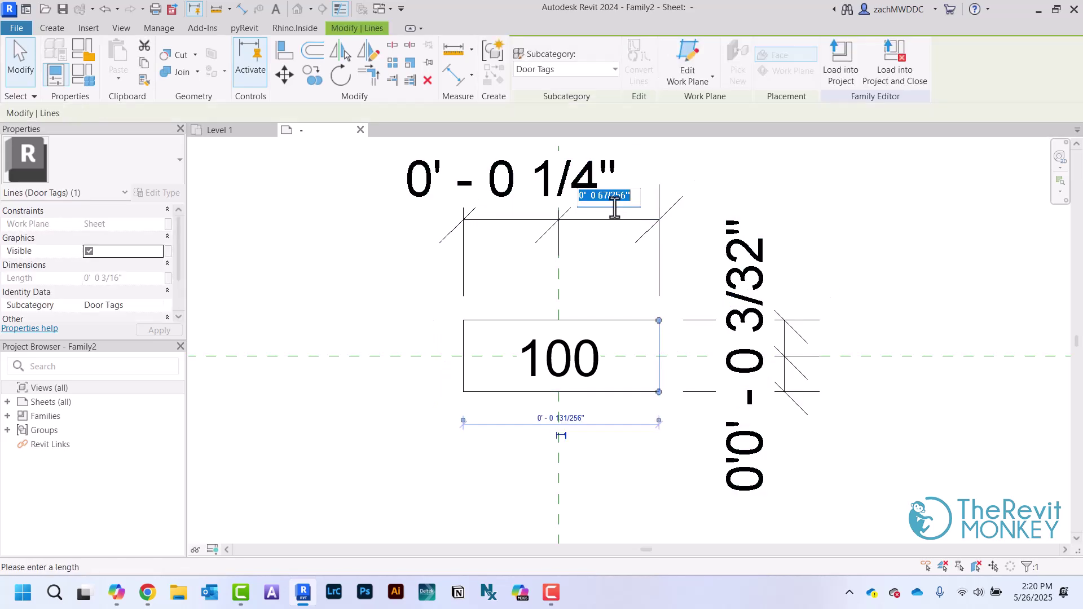
type("1/8")
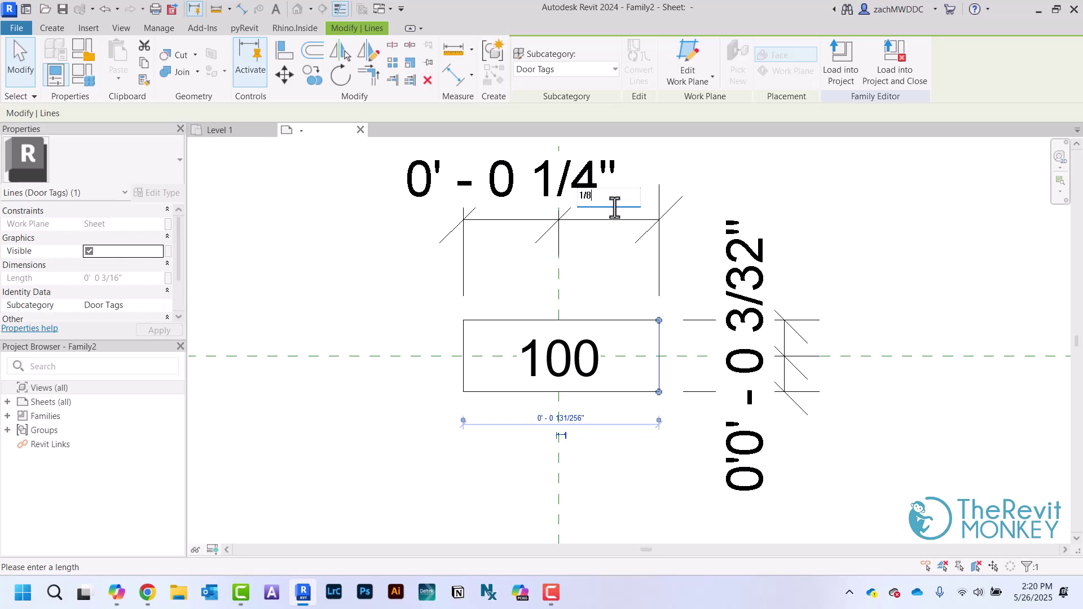
key("Return")
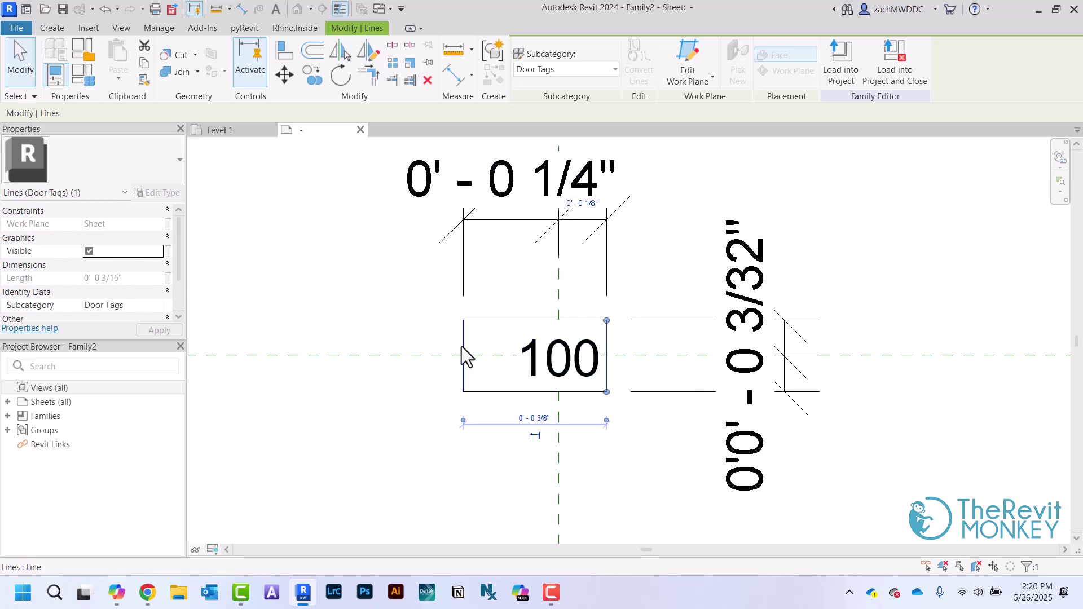
left_click(632, 275)
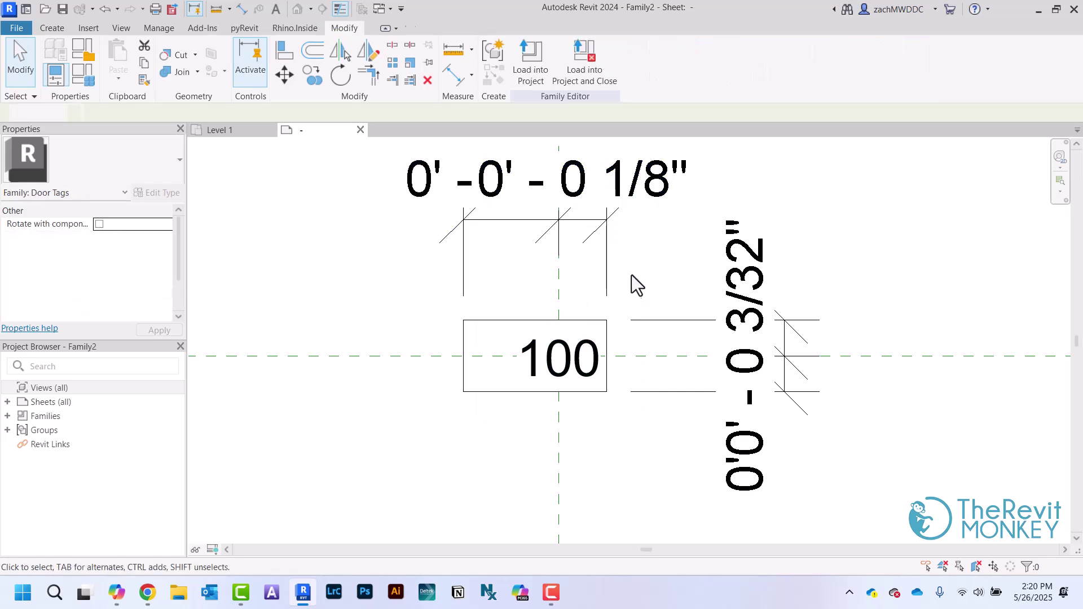
left_click(605, 363)
left_click(587, 215)
type("3")
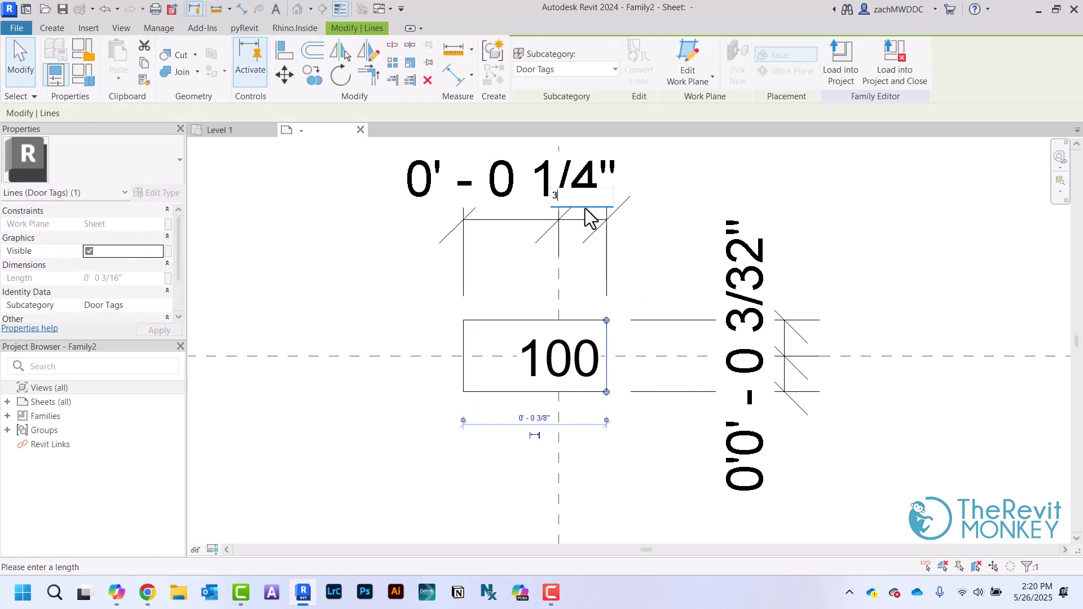
type("/16")
key("Return")
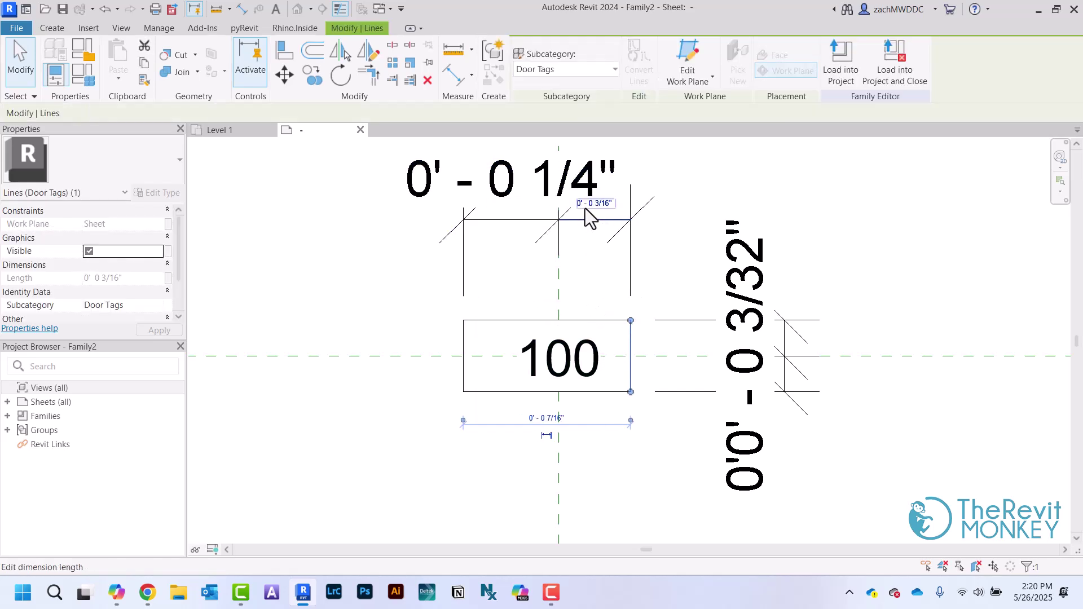
- Set the box's left edge 3/16" from the vertical centre line
left_click(463, 334)
left_click(511, 203)
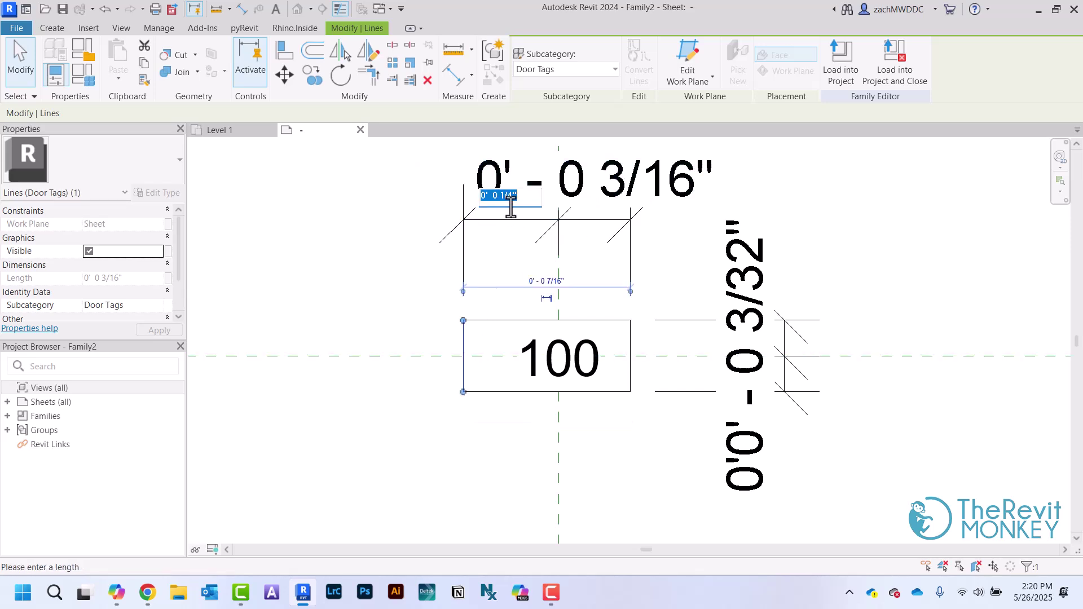
type("3/16")
key("Return")
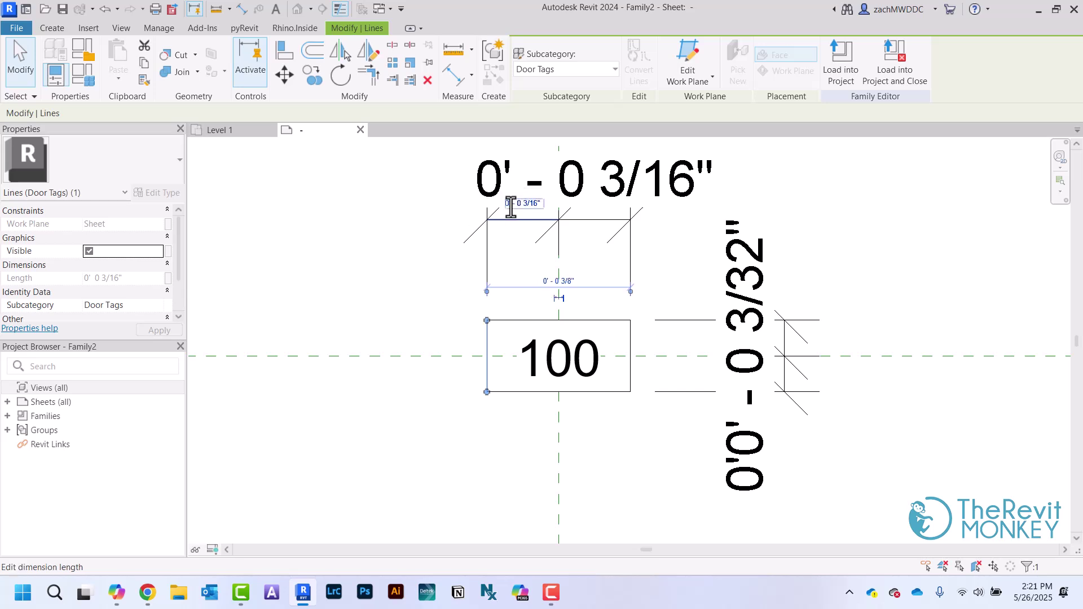
left_click(852, 238)
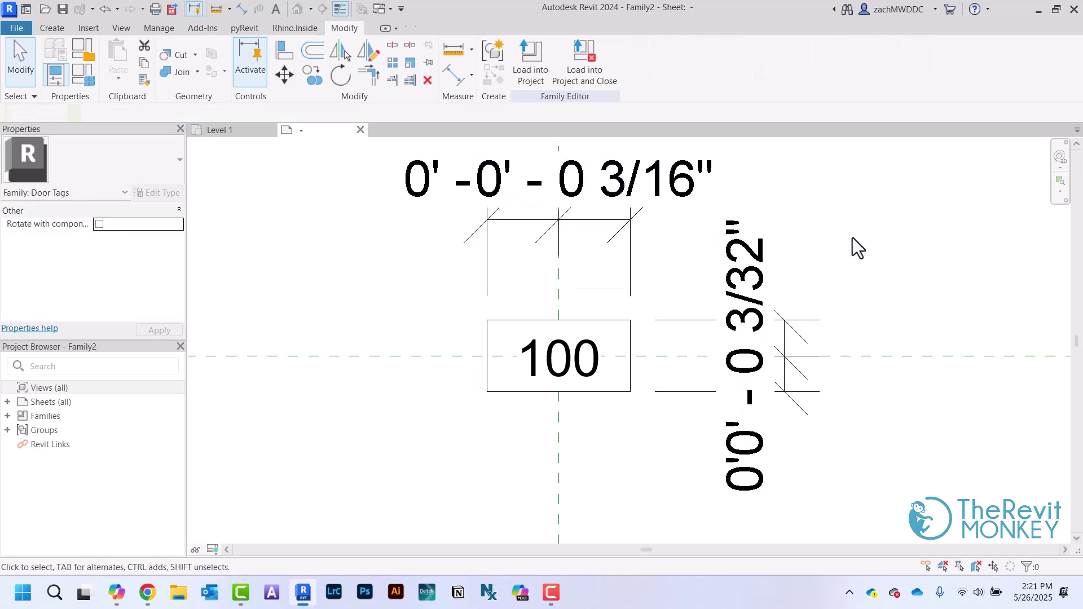
- Nudge the 100 label up one step and right two steps inside its box
left_click(596, 358)
scroll(587, 395, "up", 4)
middle_click_drag(591, 436, 590, 437)
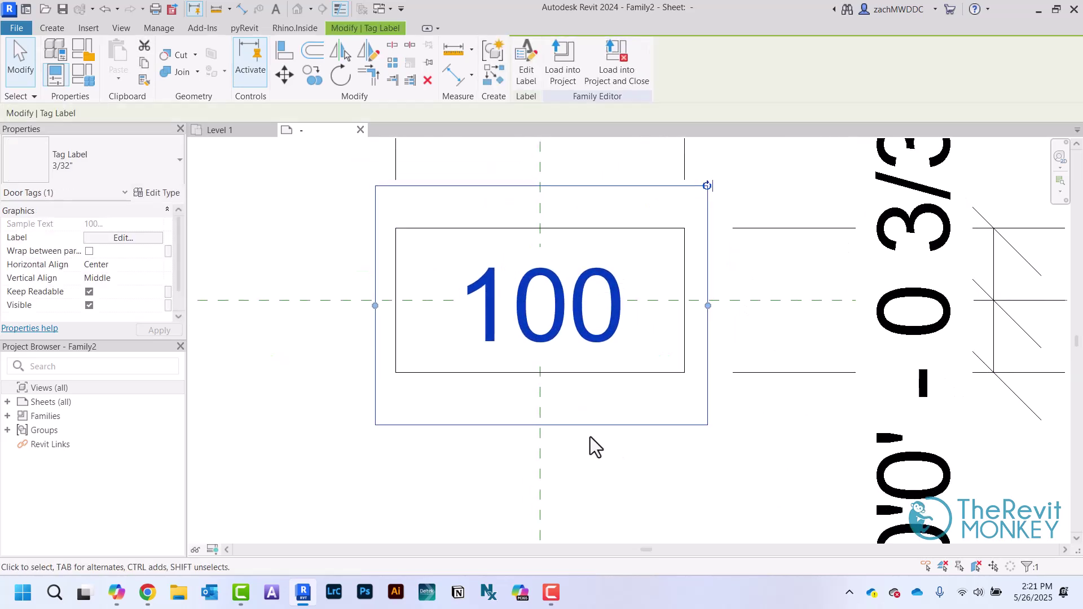
key("Up")
key("Up")
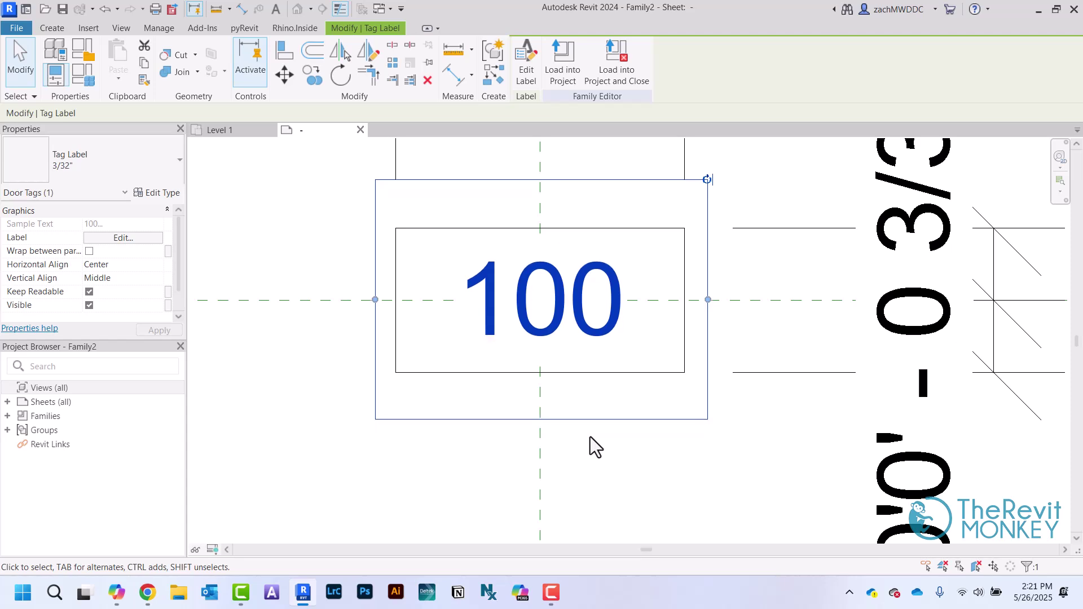
key("Right")
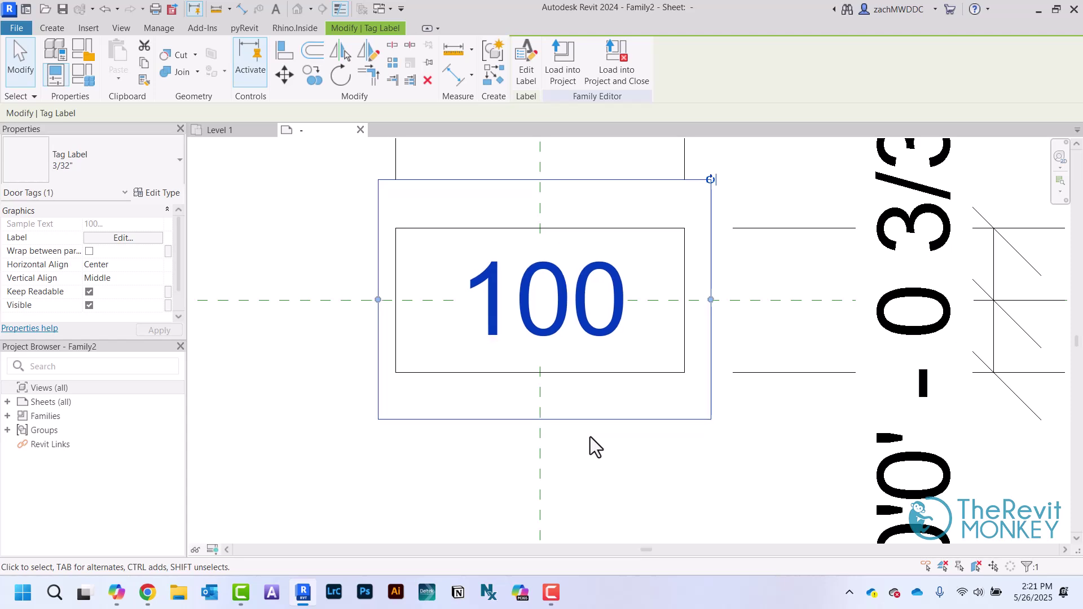
key("Right")
key("Right")
key("Right")
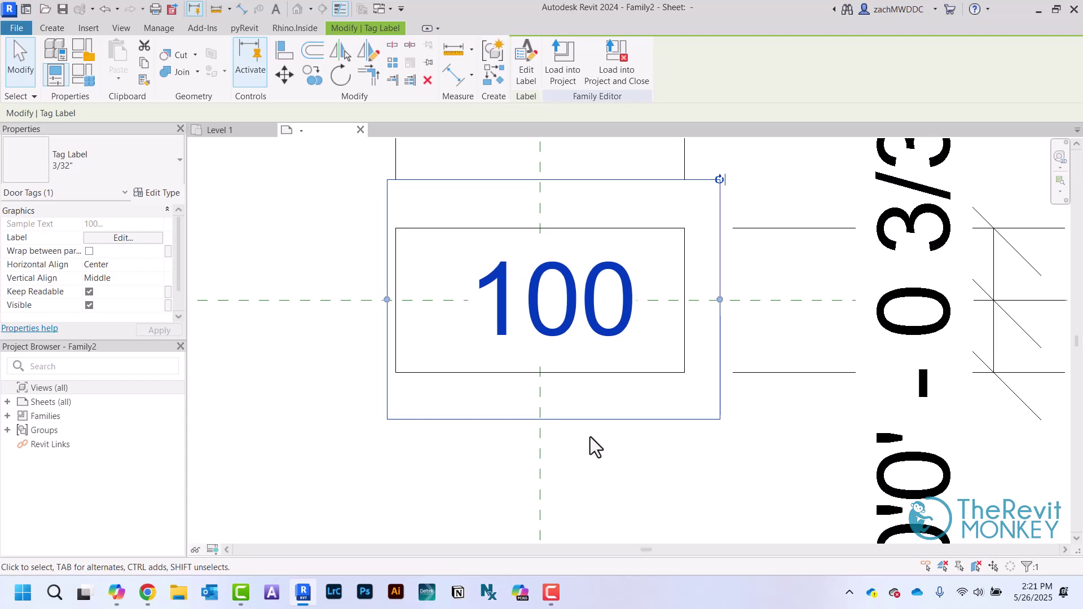
key("Escape")
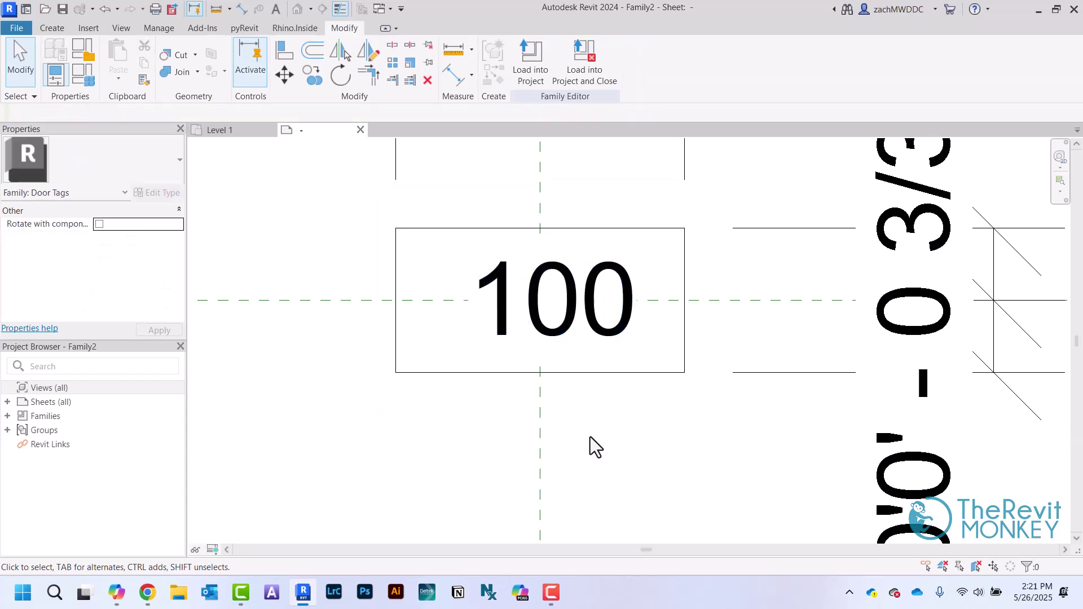
- Sketch a rectangular filled region along the box's left edge
left_click(48, 30)
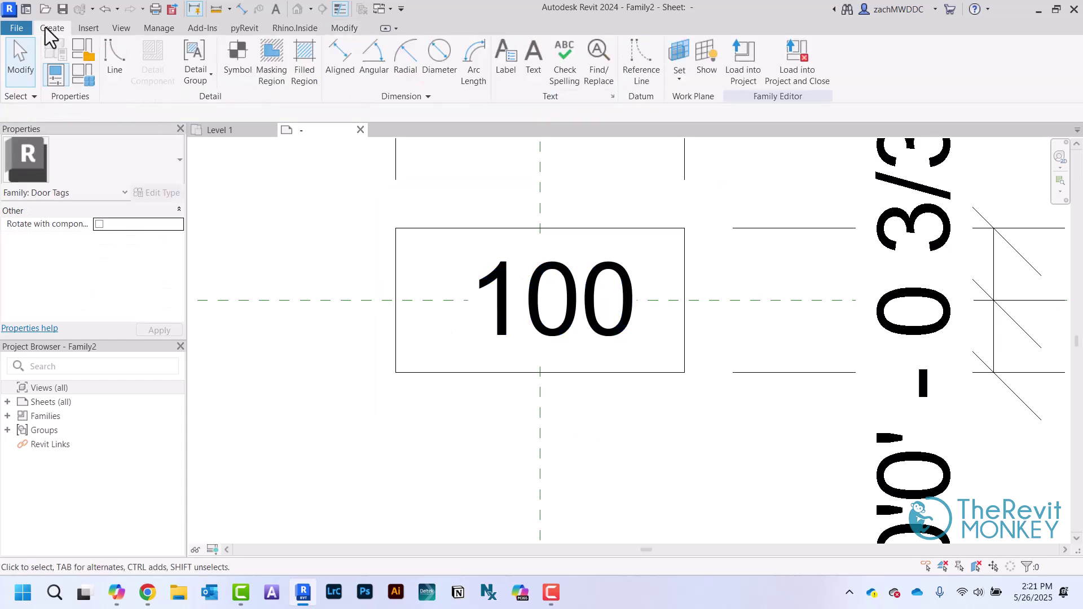
left_click(311, 59)
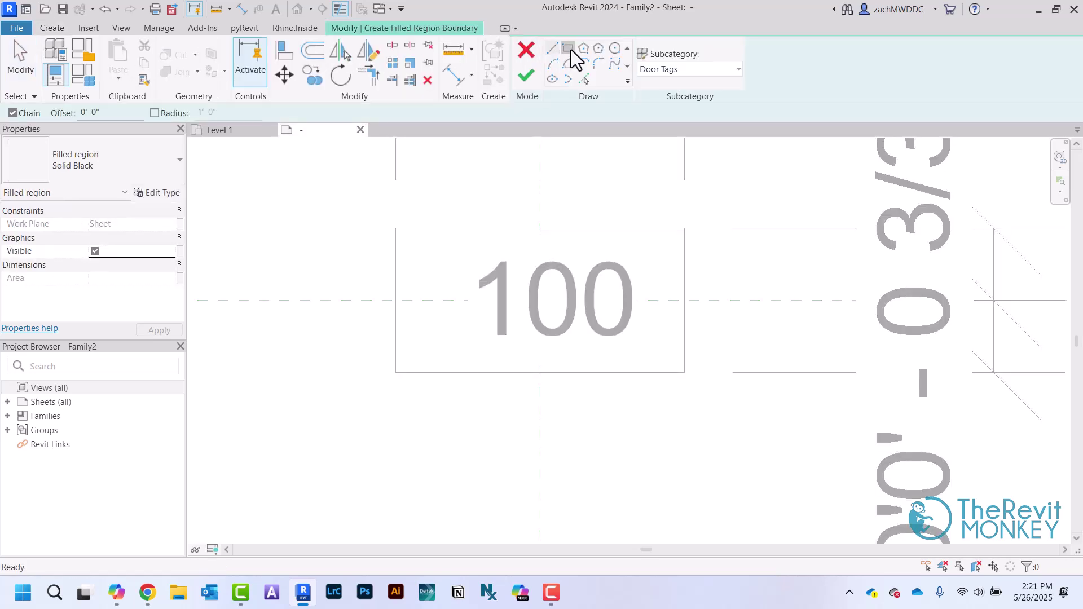
left_click(569, 49)
left_click(396, 228)
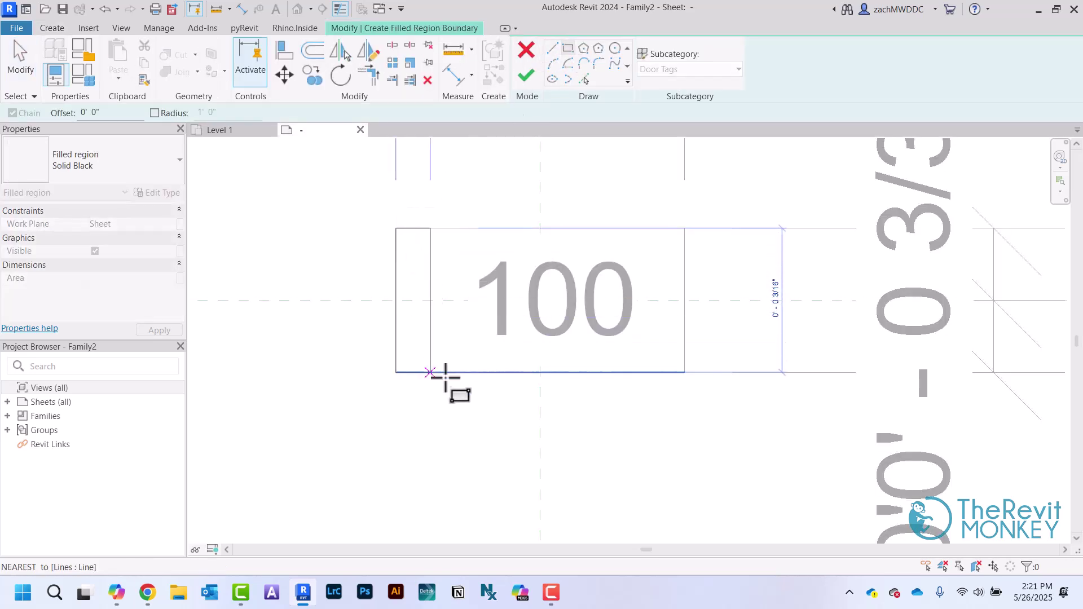
left_click(446, 373)
scroll(395, 254, "down", 1)
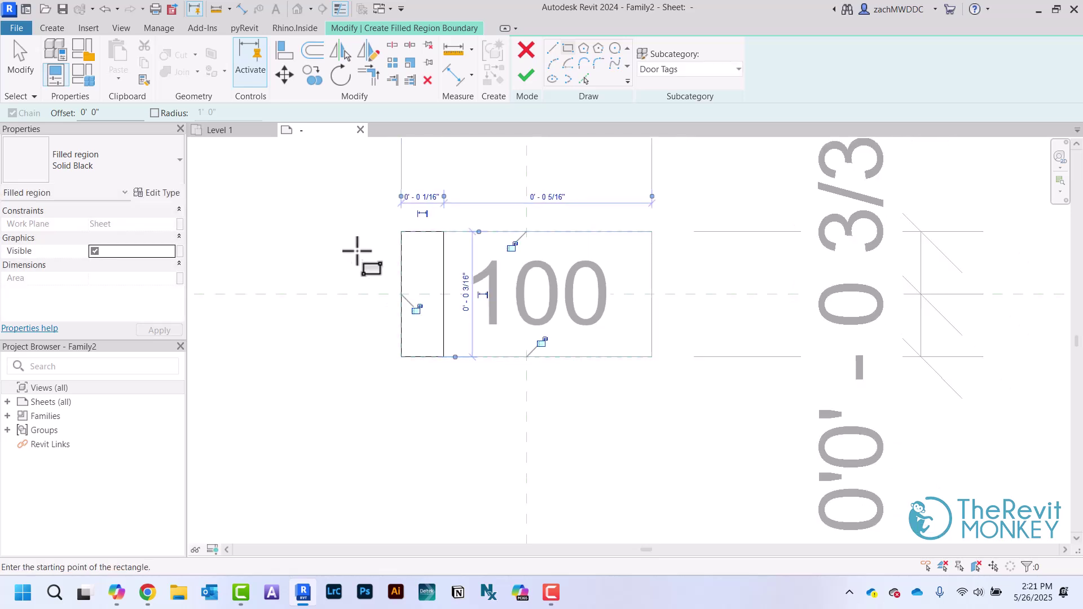
right_click(344, 215)
left_click(363, 234)
- Make the filled strip 1/16" wide and finish the solid black region
left_click(447, 269)
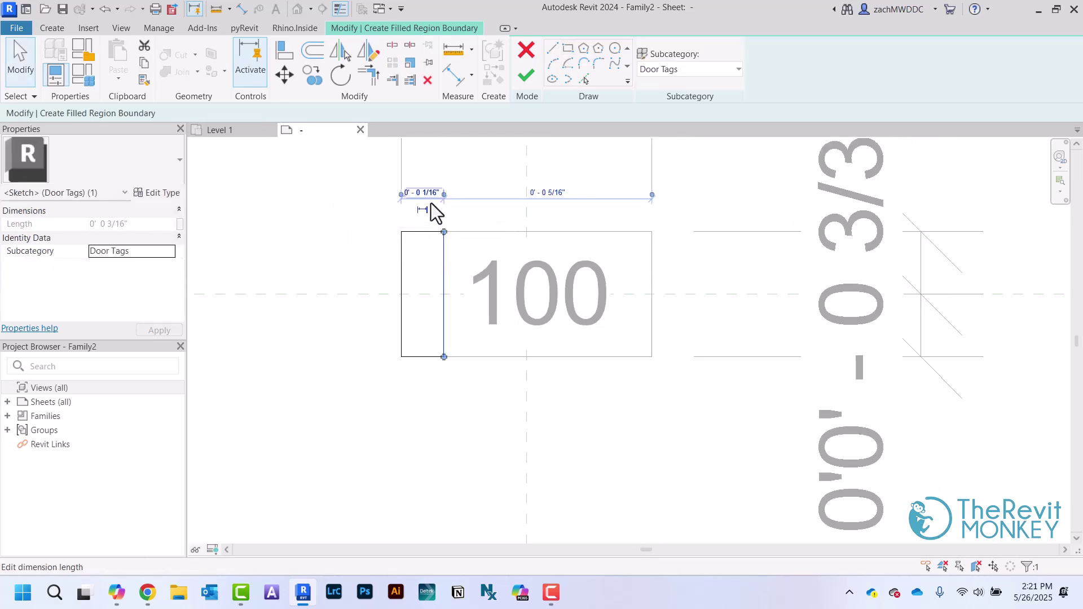
left_click(424, 189)
type("1/")
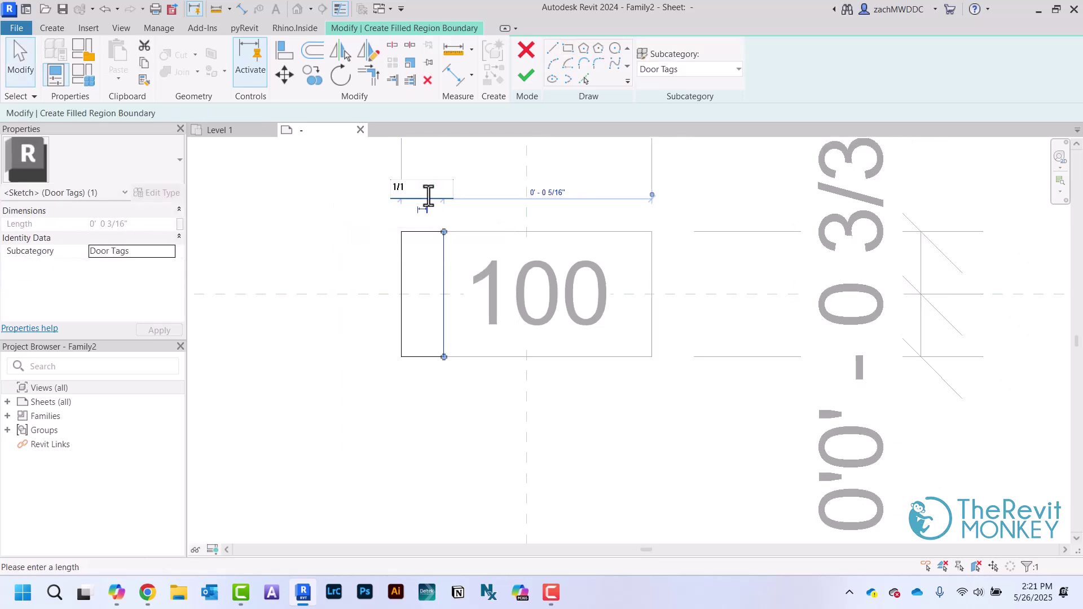
type("16\"")
key("Return")
left_click(293, 215)
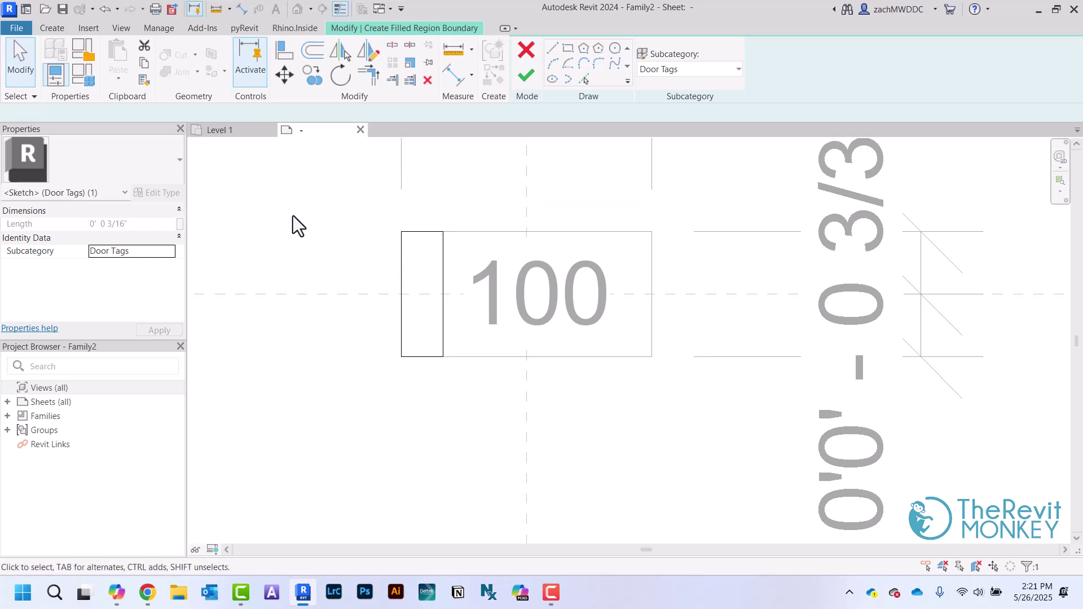
left_click(527, 75)
left_click(305, 214)
- Delete the horizontal and vertical reference dimensions
scroll(305, 214, "down", 3)
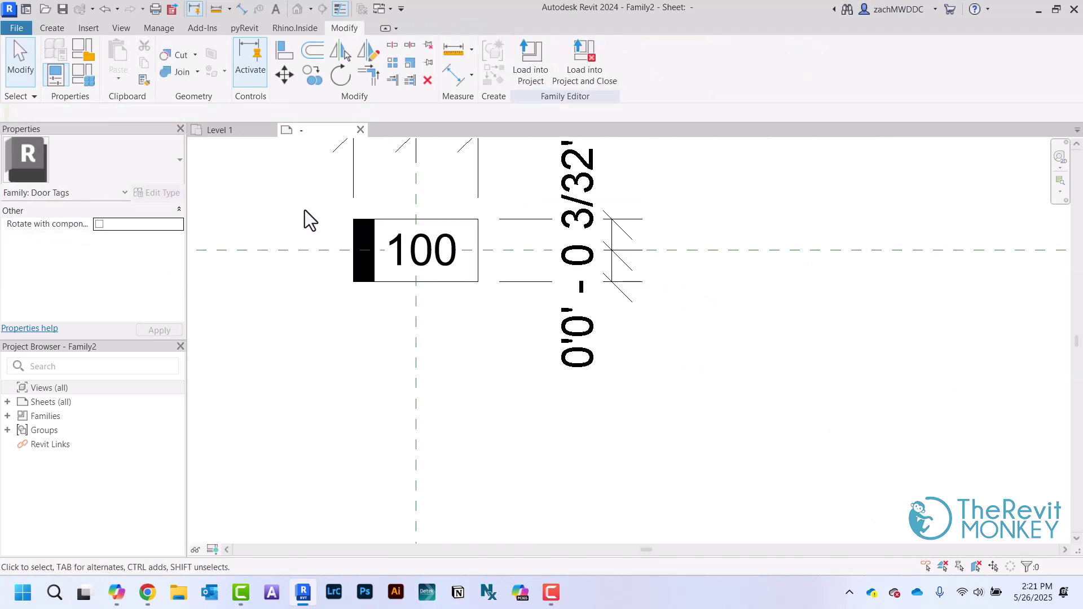
scroll(304, 215, "up", 1)
middle_click_drag(404, 203, 468, 202)
left_click(564, 207)
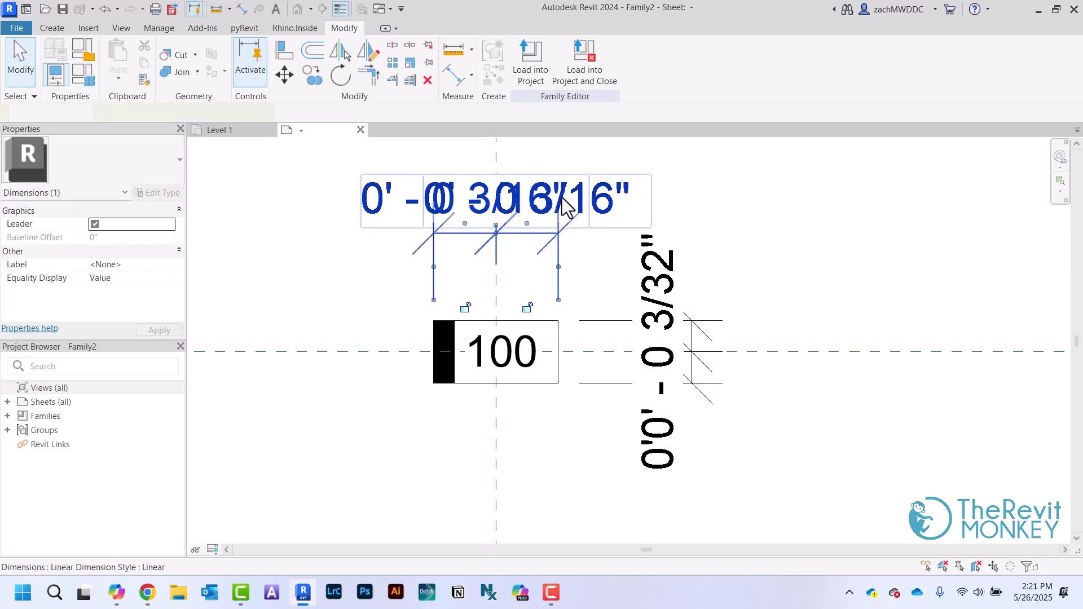
key("Delete")
left_click(656, 279)
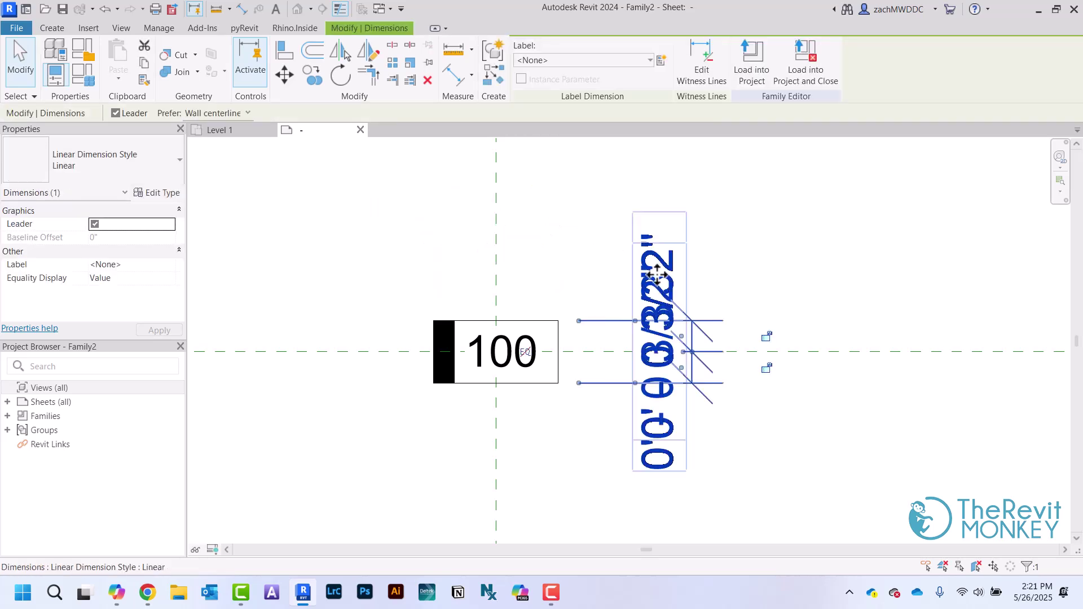
key("Delete")
left_click(25, 31)
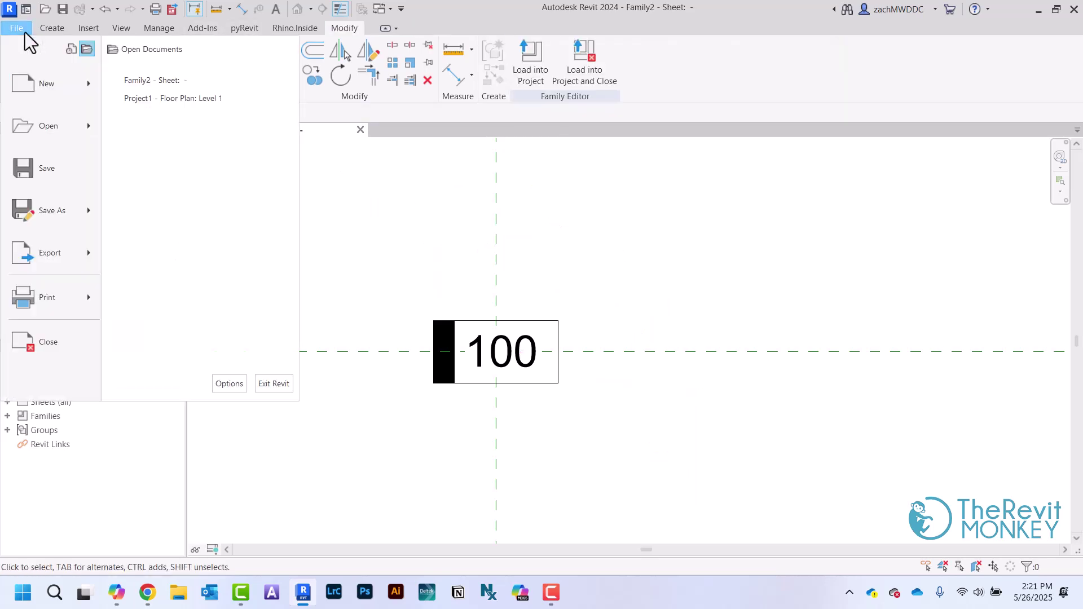
- Save the tag family as DOOR TAG
mouse_move(51, 210)
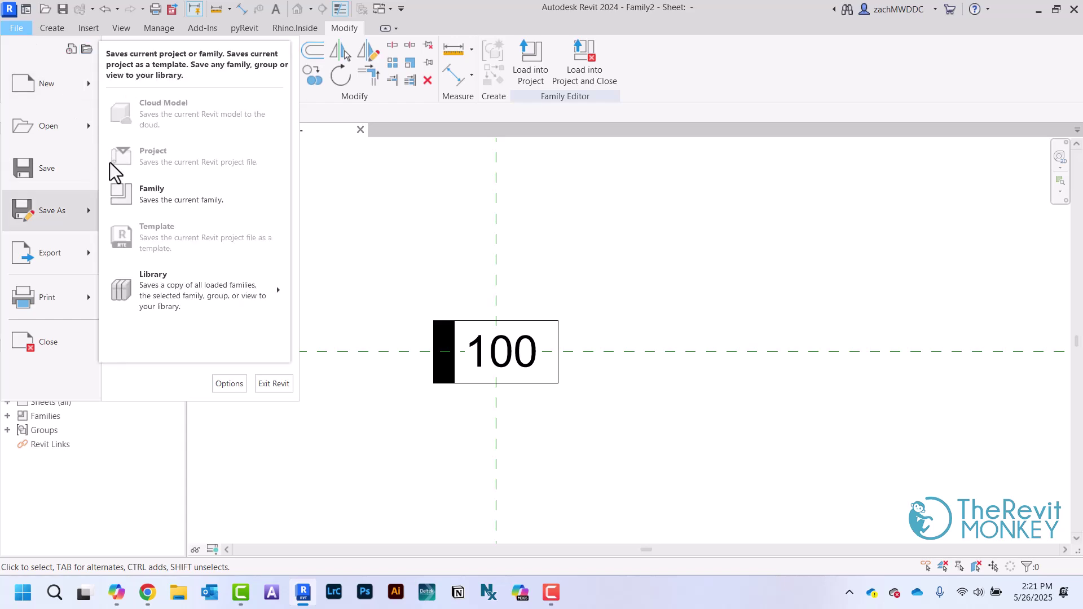
left_click(134, 199)
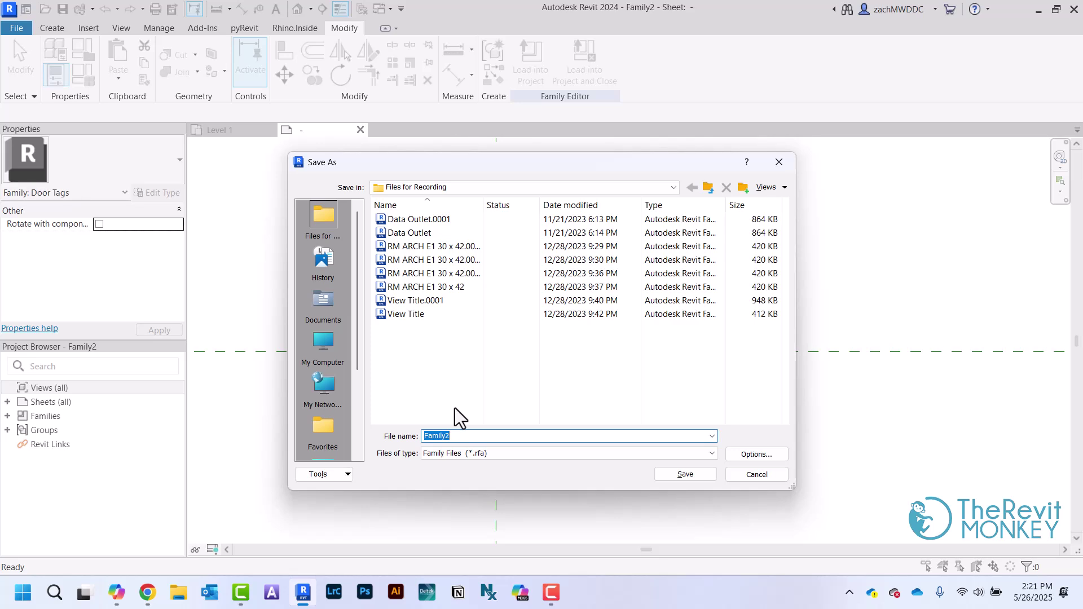
type("DOOR TAG")
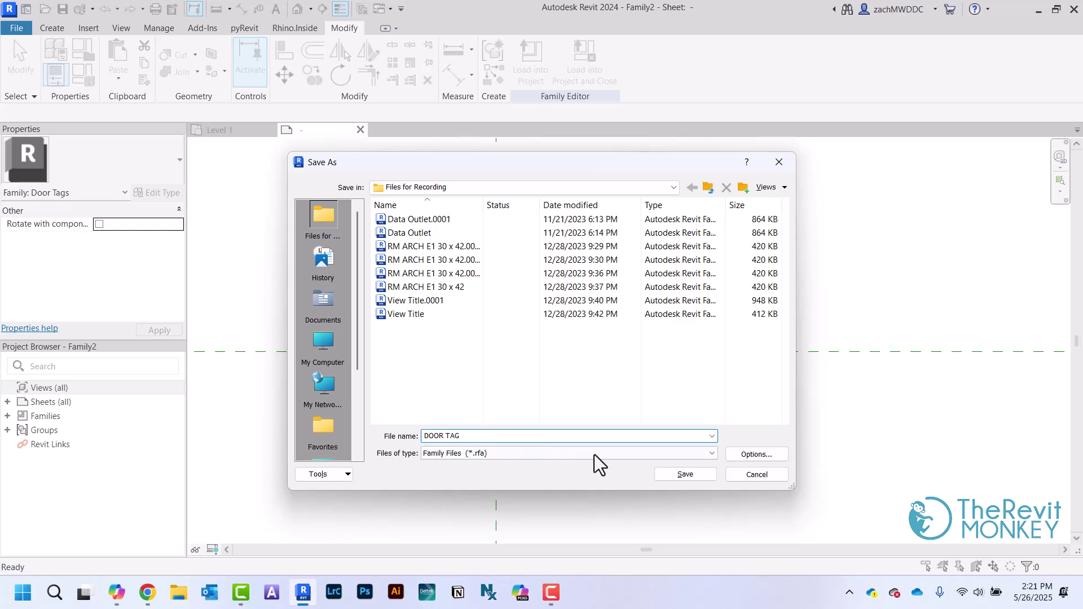
left_click(665, 477)
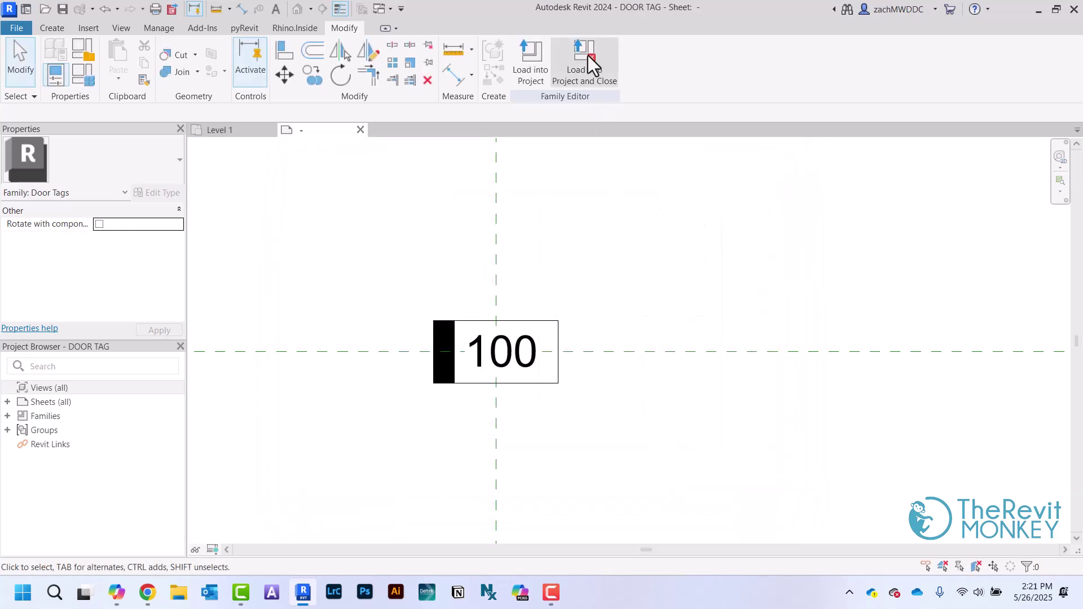
- Load DOOR TAG into Project1, overwriting the existing version and its parameter values
left_click(588, 55)
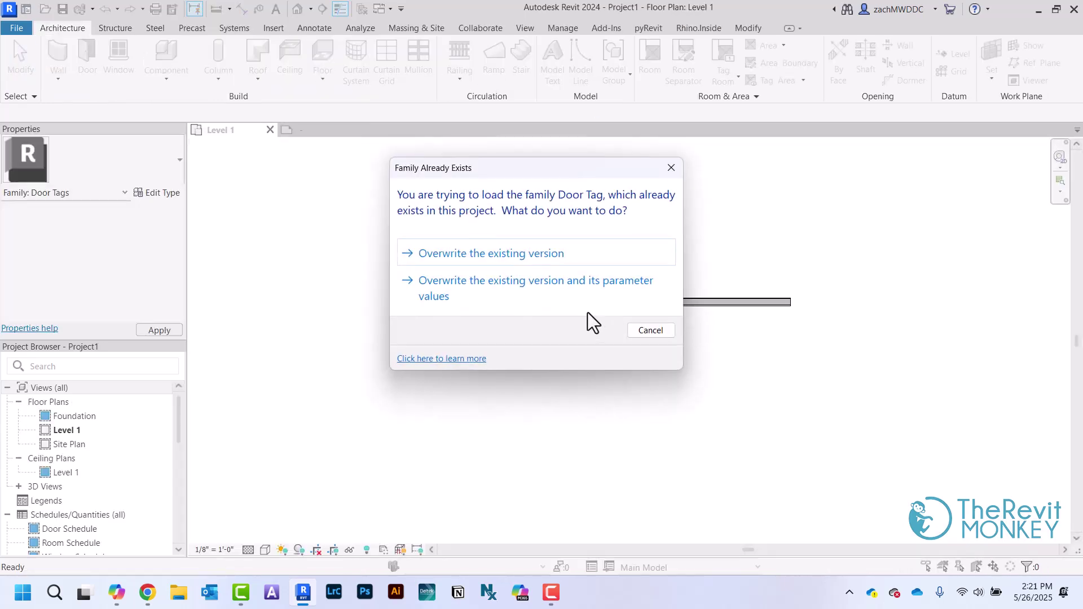
left_click(519, 289)
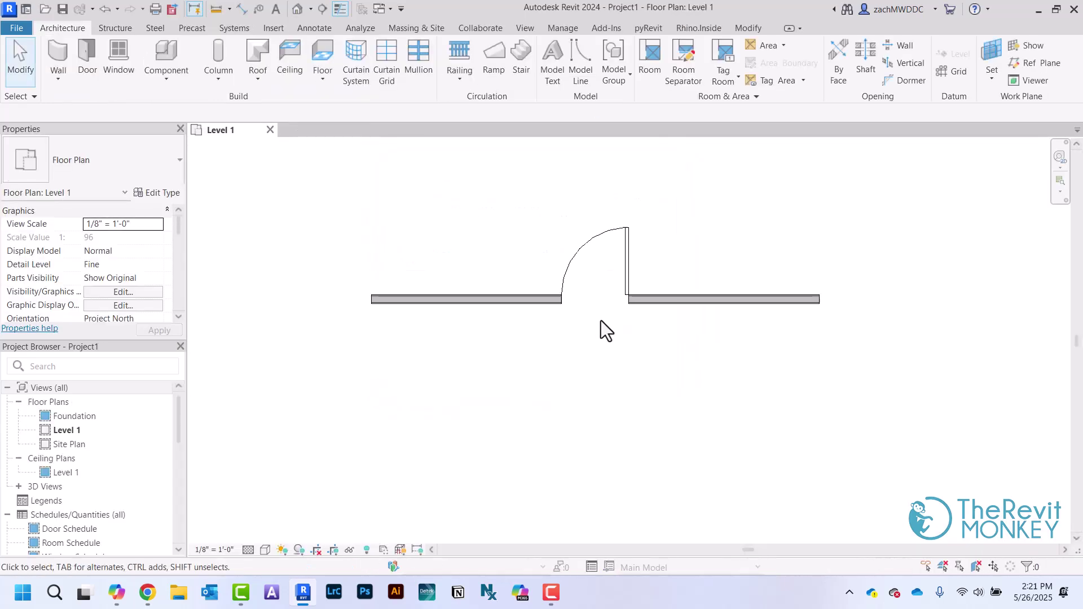
scroll(601, 321, "up", 3)
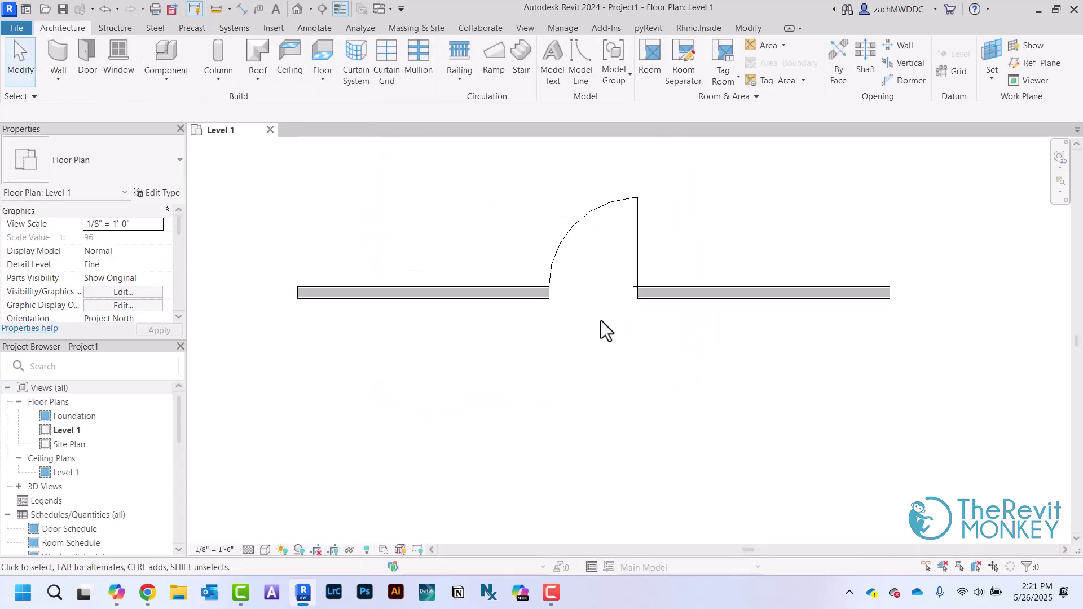
- Tag the door by category with a vertical tag and no leader
left_click(255, 10)
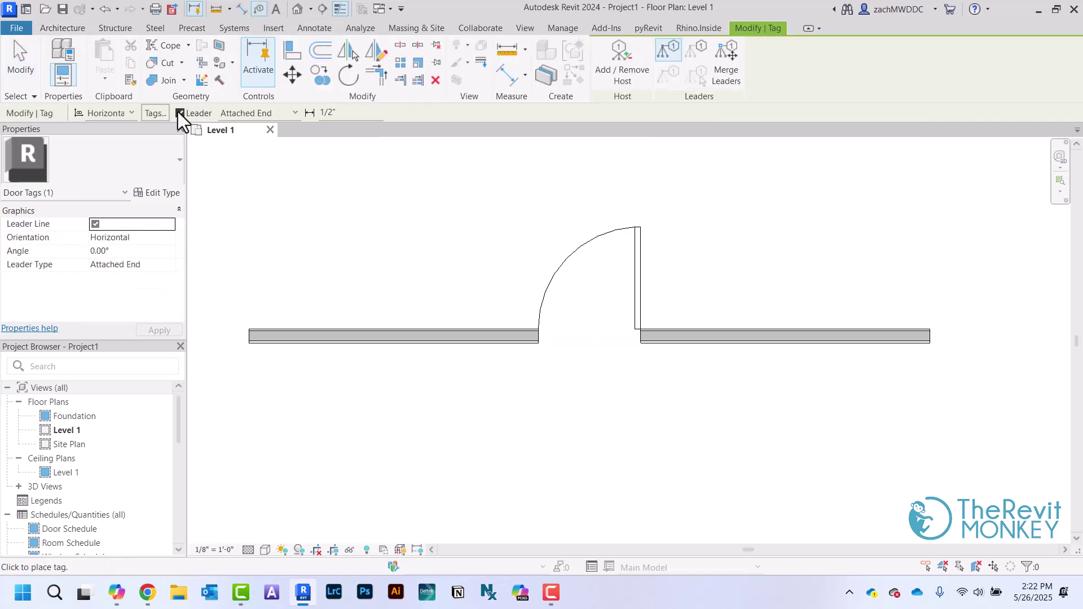
left_click(180, 113)
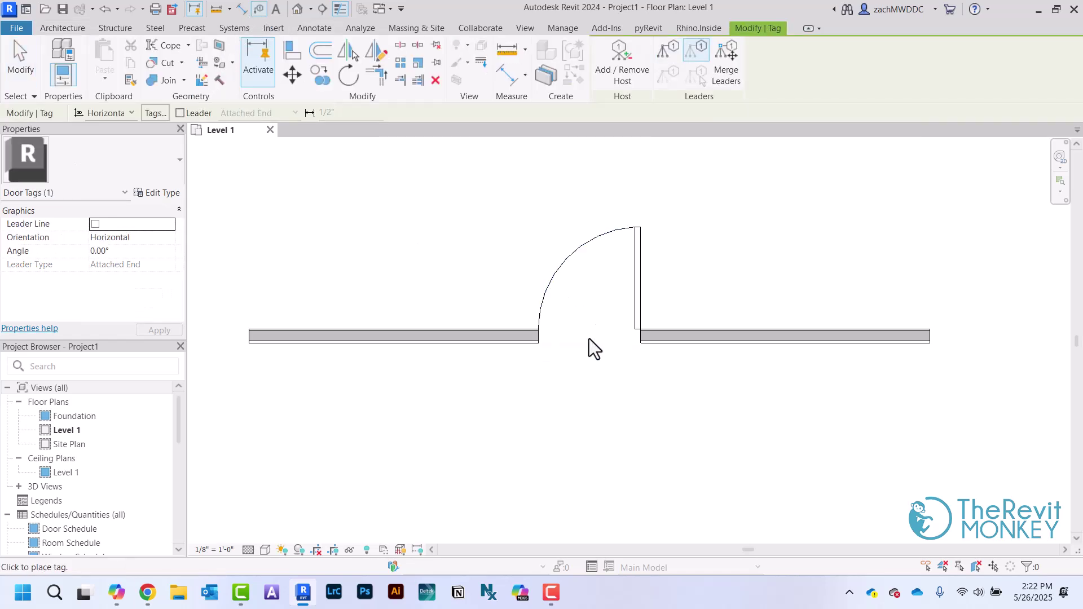
left_click(104, 114)
left_click(110, 137)
left_click(598, 334)
right_click(702, 276)
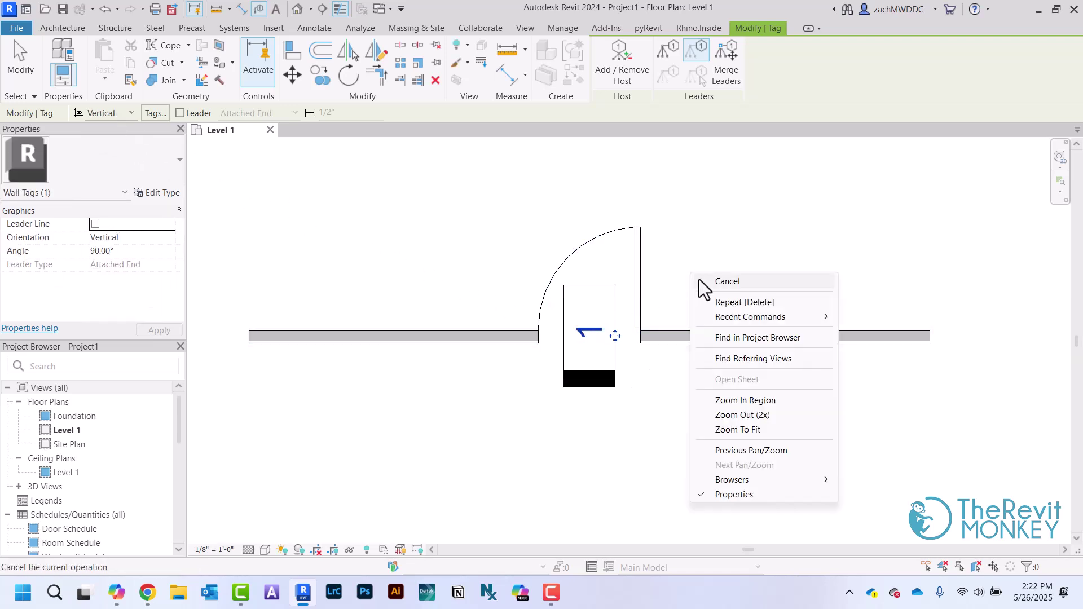
left_click(712, 284)
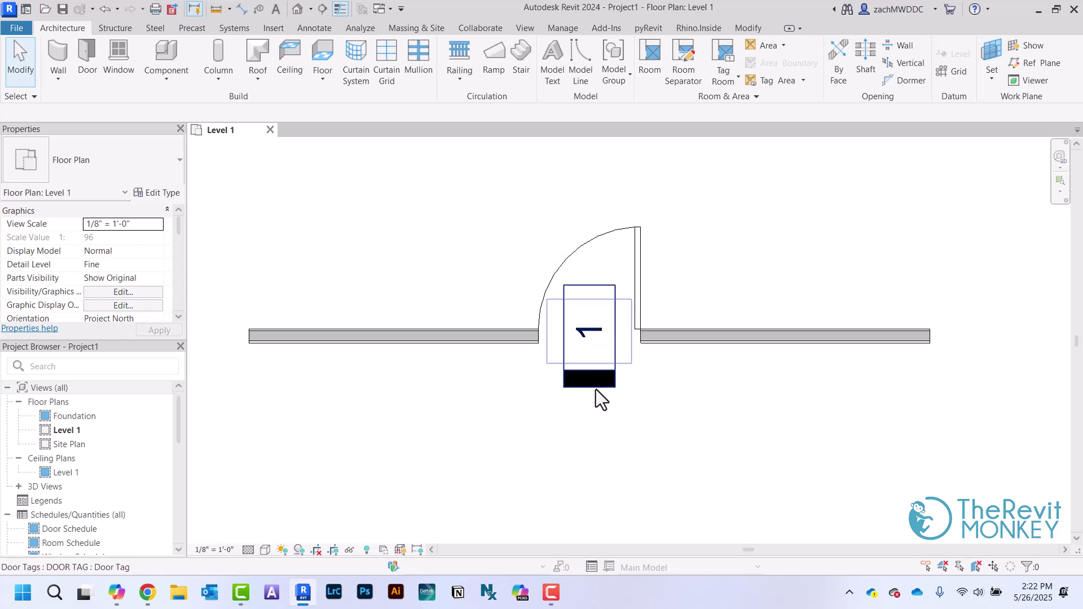
- Set the door tag's mark value to 100
left_click(593, 352)
left_click(589, 333)
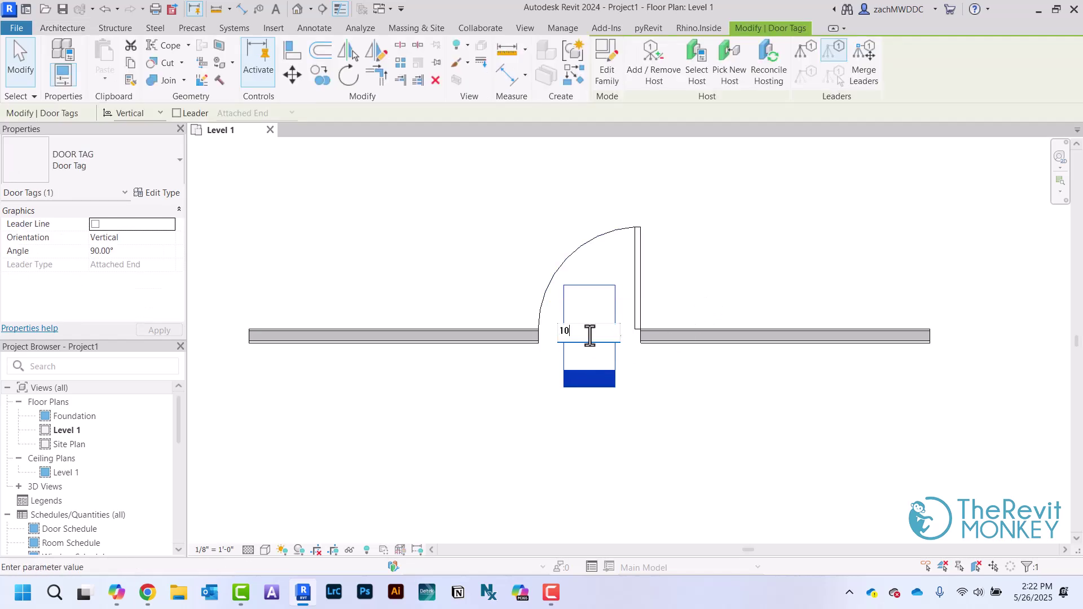
left_click(766, 427)
left_click(767, 435)
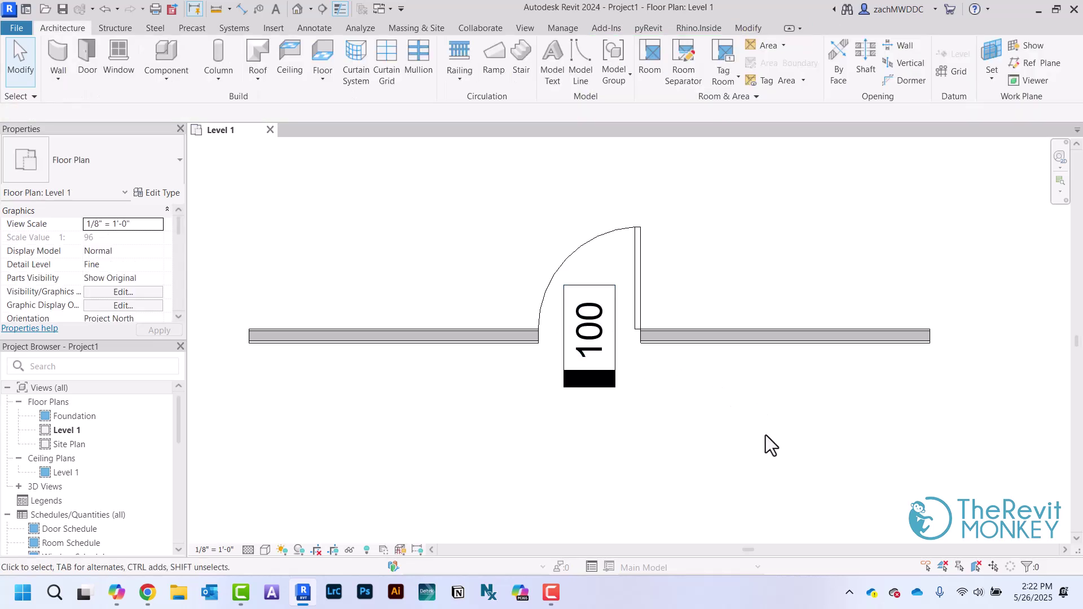